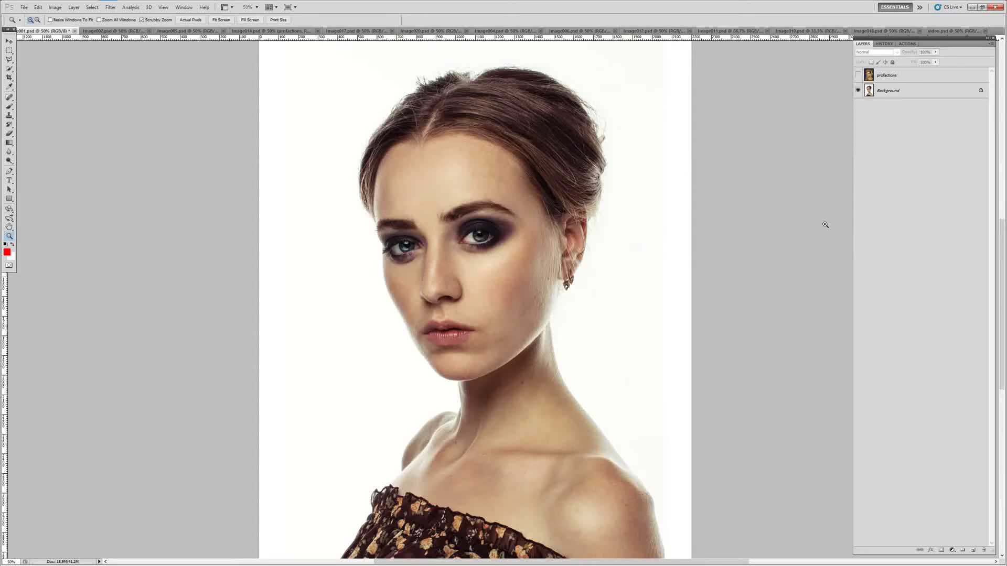
Reveal the profactions paint-splatter layer on the first samples, through the short-haired girl and Big Ben.
left_click(858, 76)
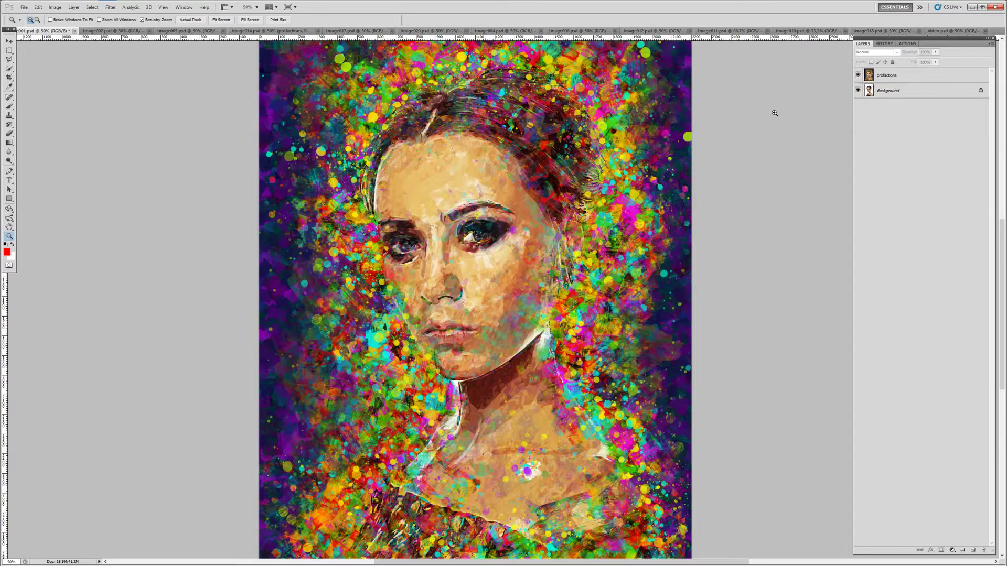
left_click(127, 32)
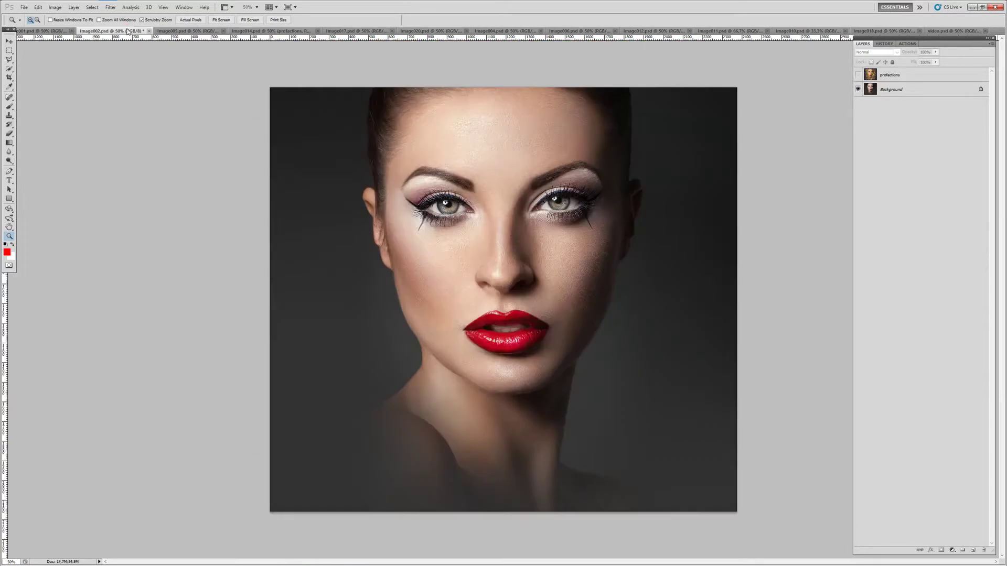
left_click(858, 75)
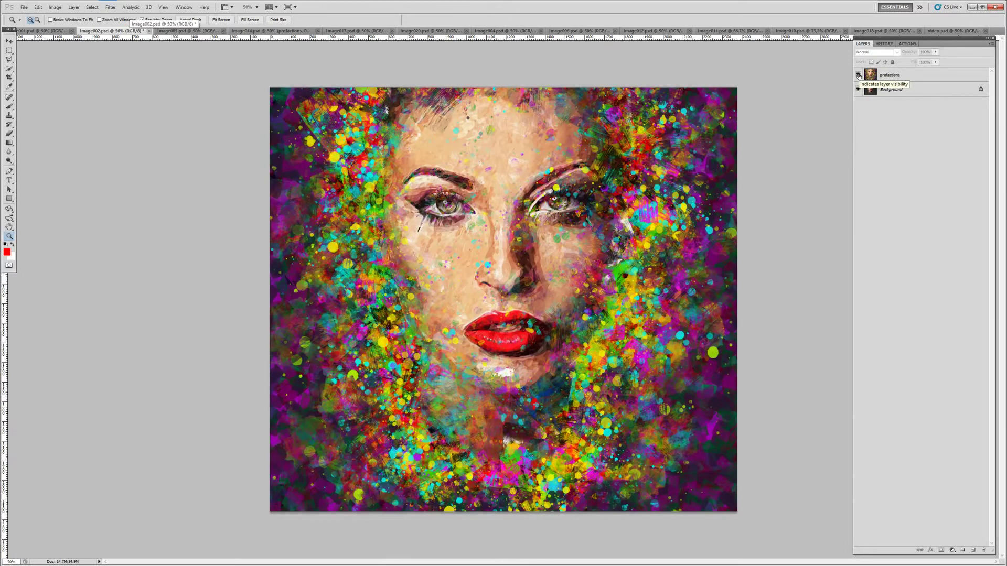
left_click(551, 224)
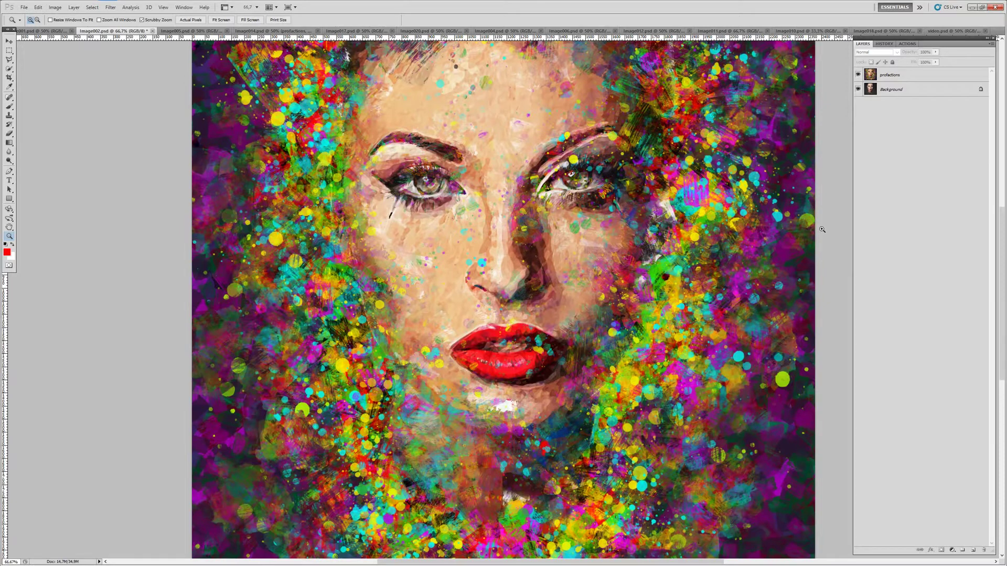
left_click(190, 31)
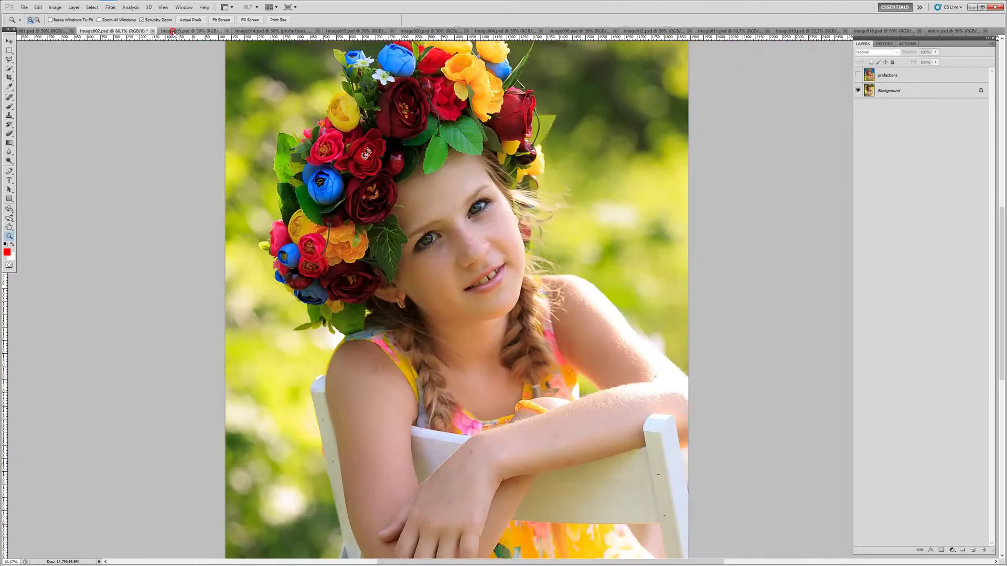
left_click(858, 76)
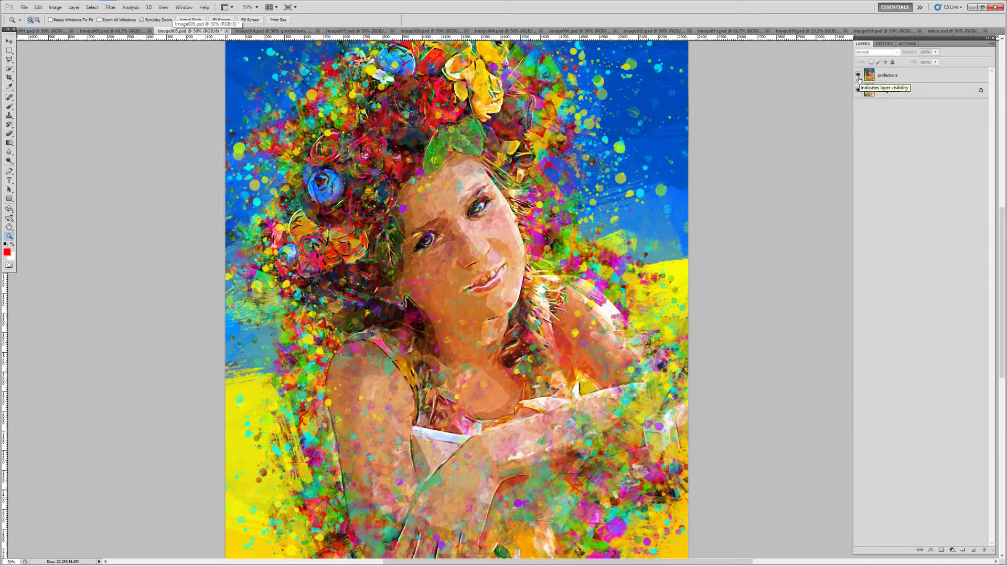
left_click(248, 31)
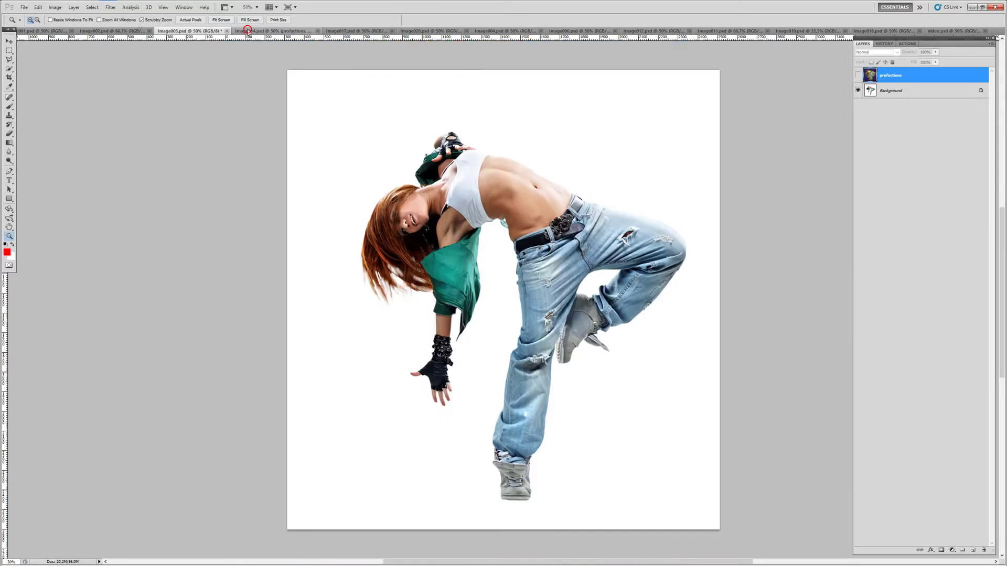
left_click(858, 75)
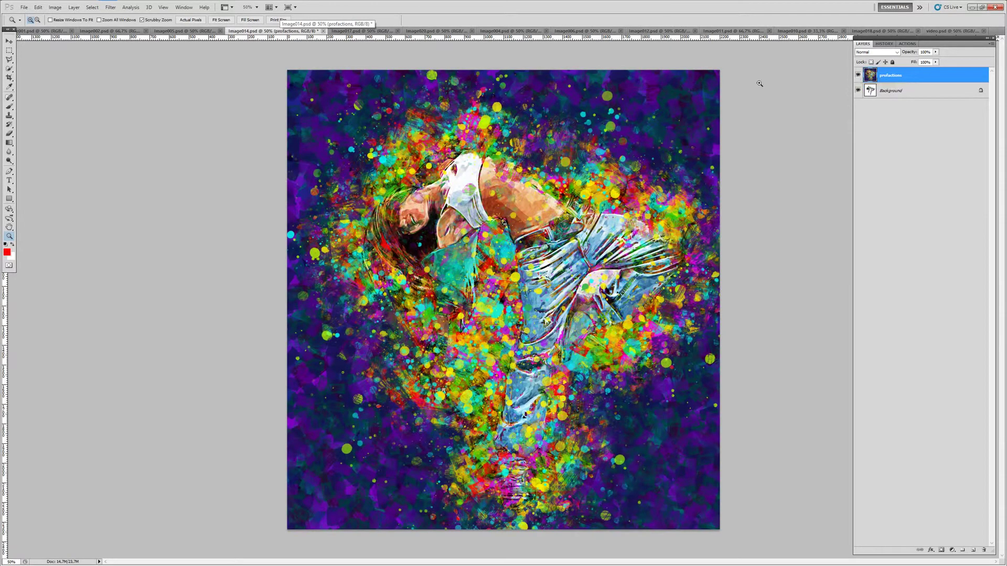
left_click(353, 33)
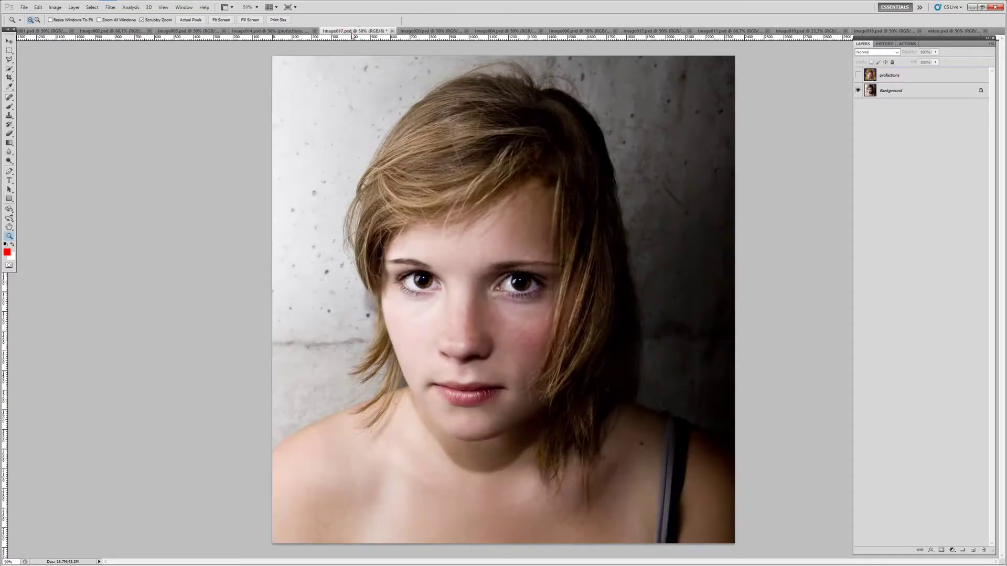
left_click(858, 76)
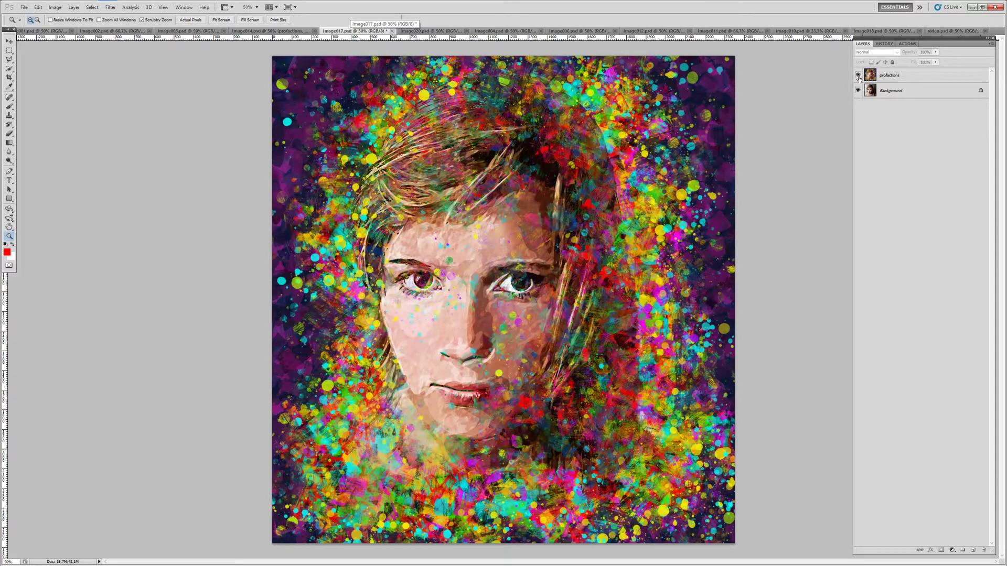
left_click(420, 31)
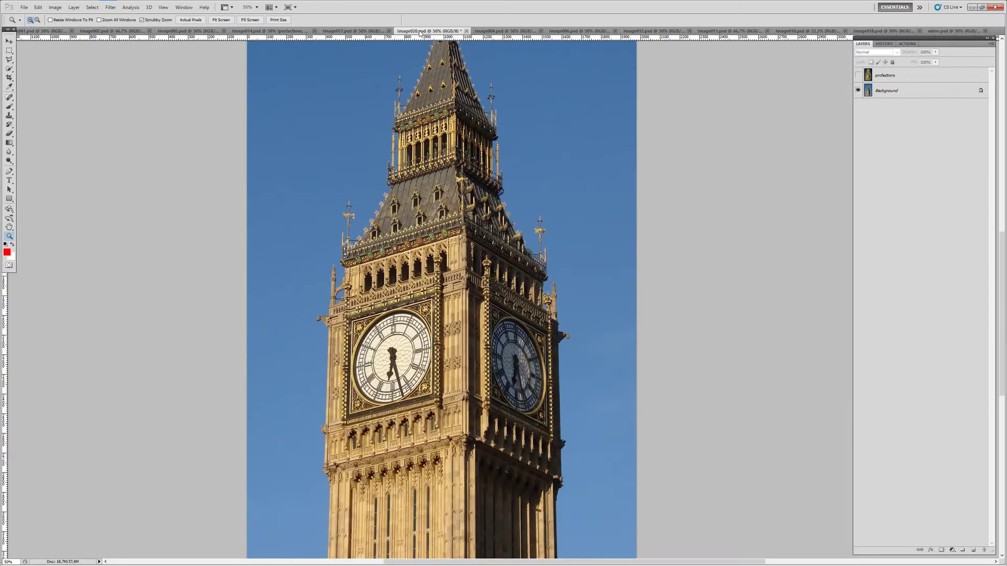
left_click(858, 76)
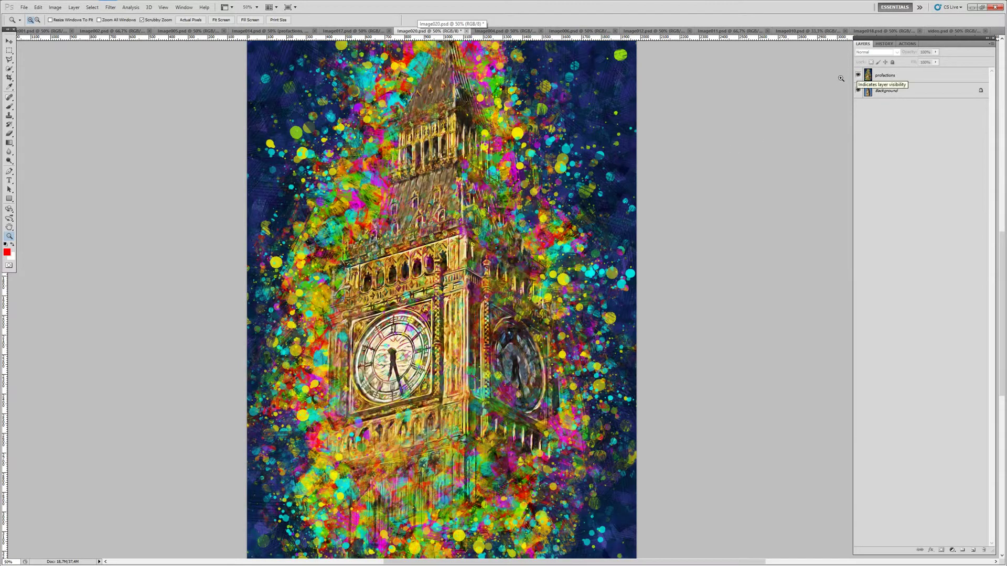
Reveal the painted remaining samples, then bring up the untouched video.psd portrait.
left_click(501, 30)
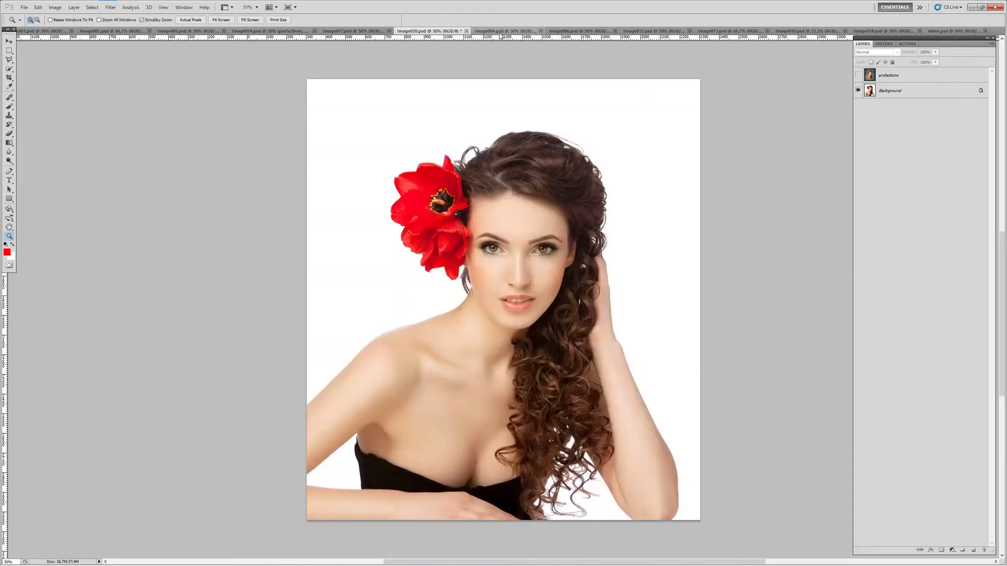
left_click(858, 76)
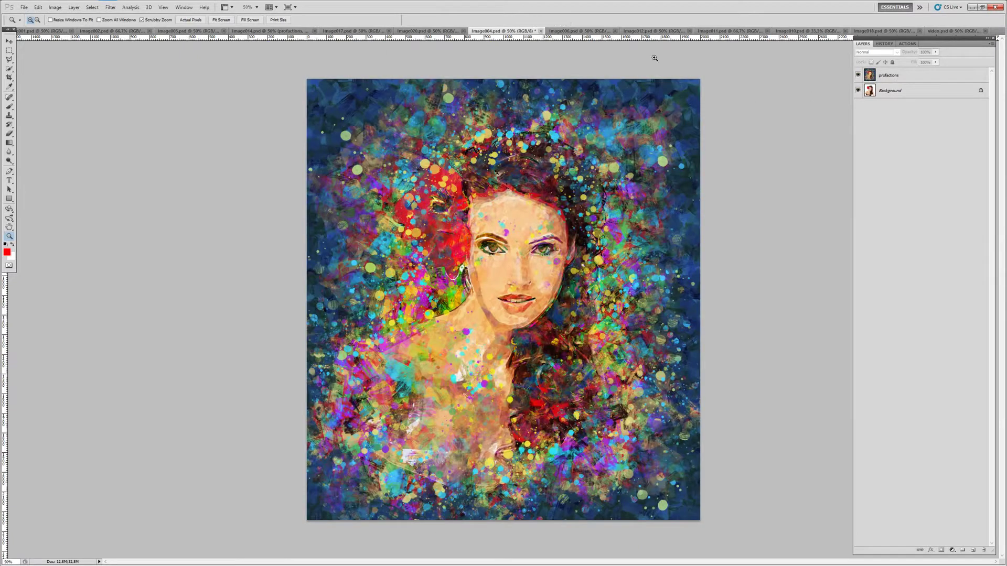
left_click(589, 31)
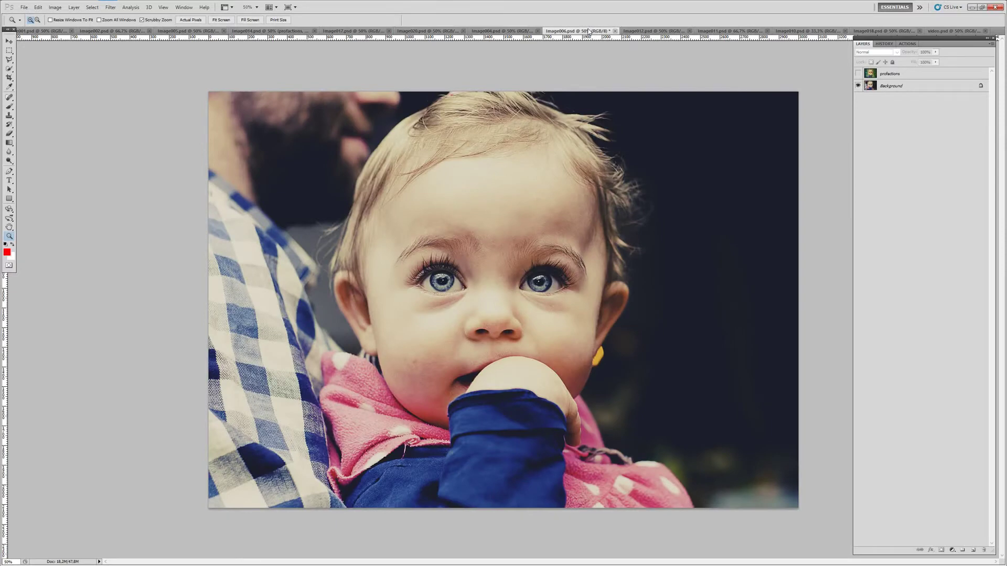
left_click(859, 76)
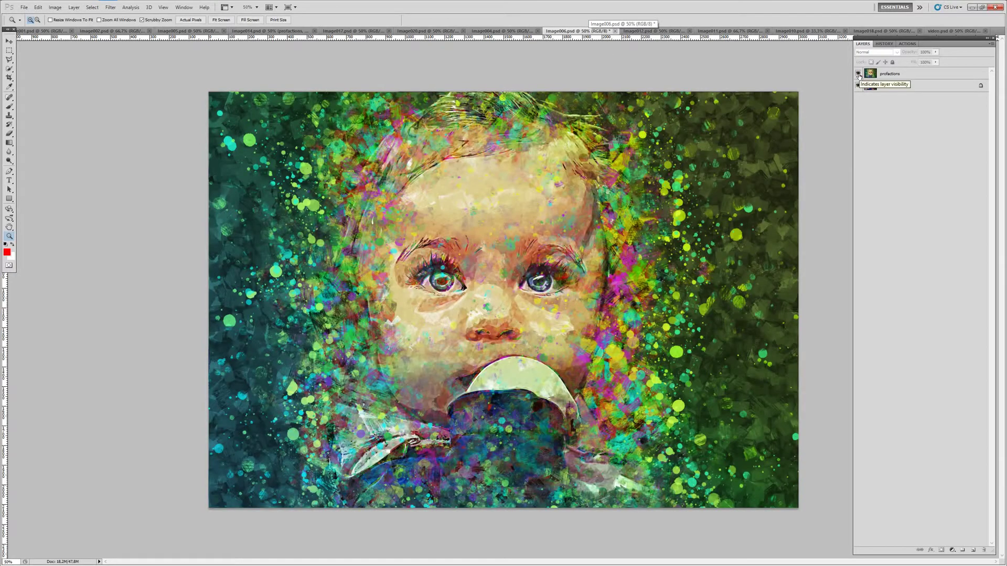
left_click(655, 32)
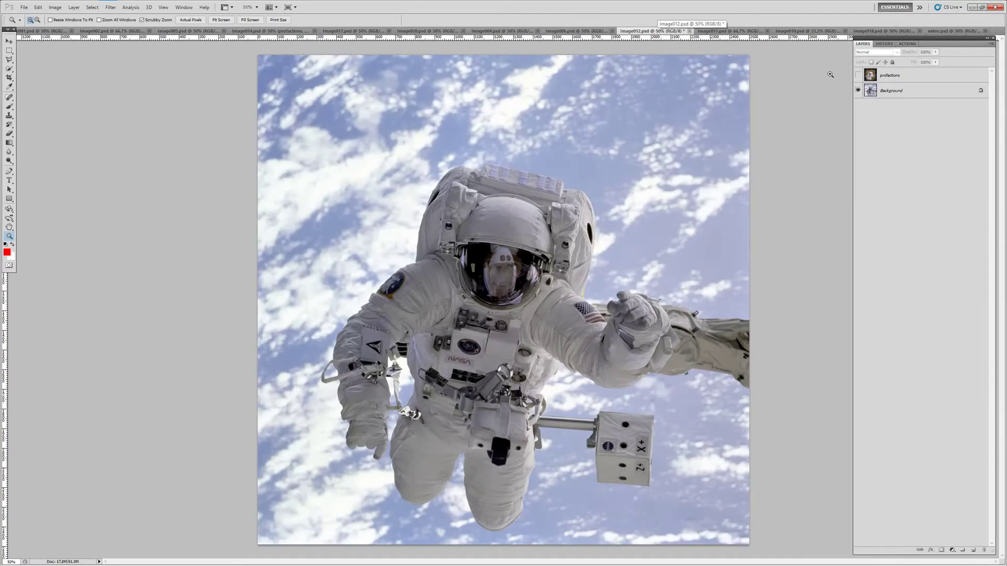
left_click(858, 76)
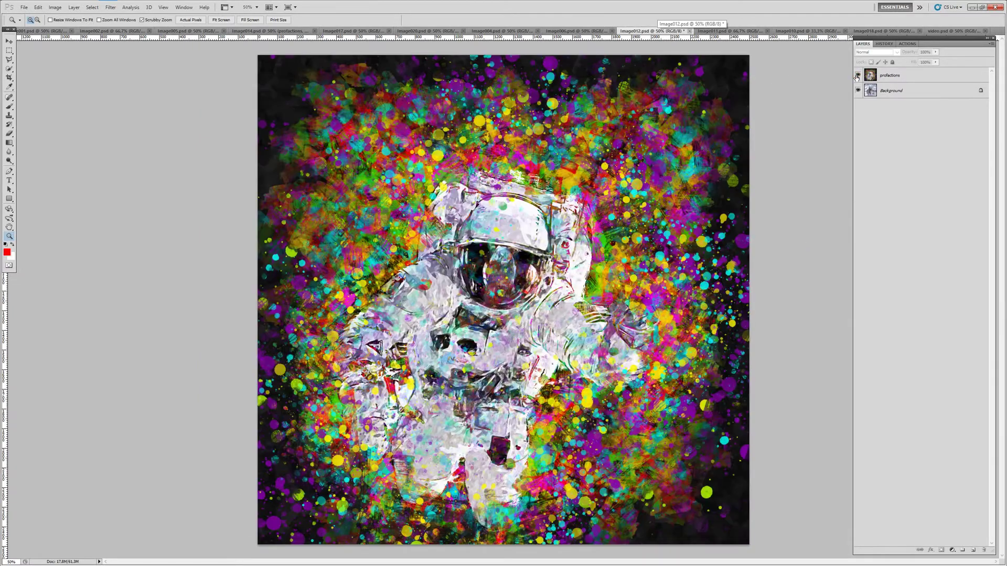
left_click(736, 31)
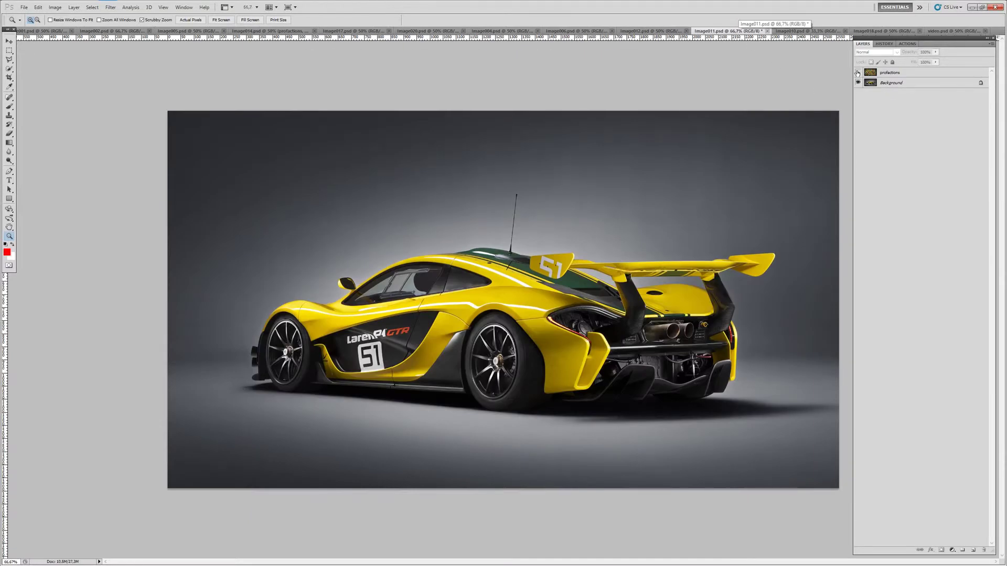
left_click(858, 73)
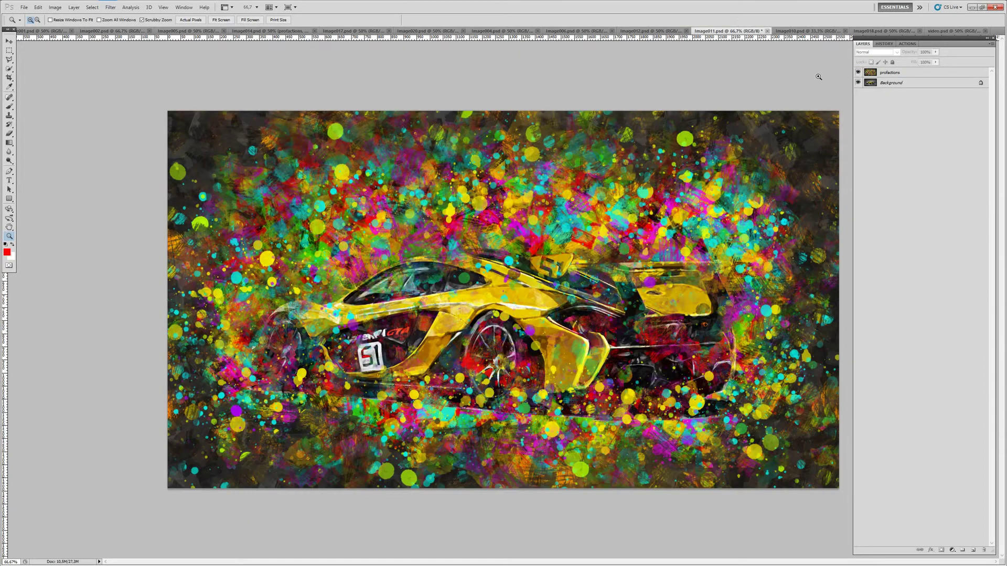
left_click(810, 31)
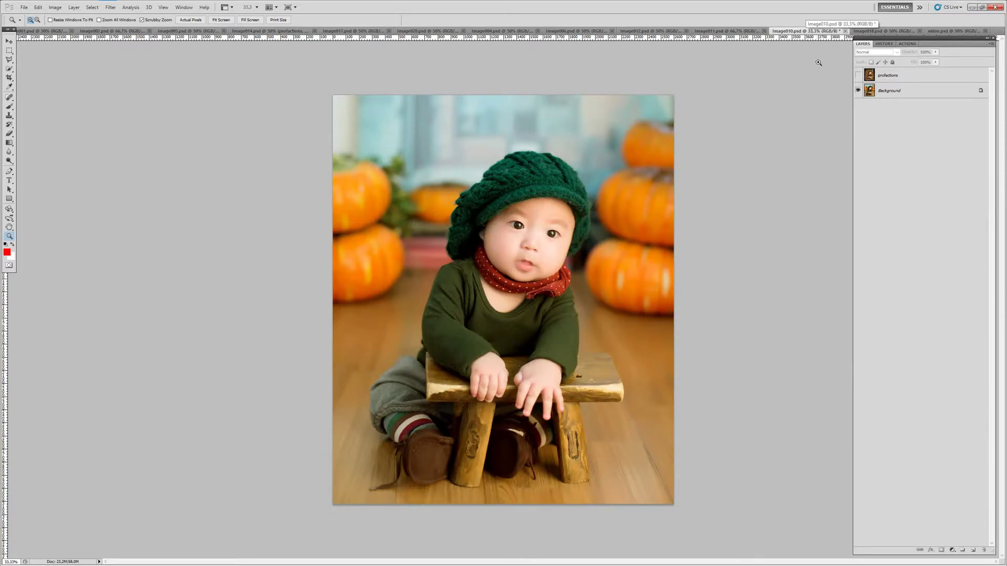
left_click(858, 75)
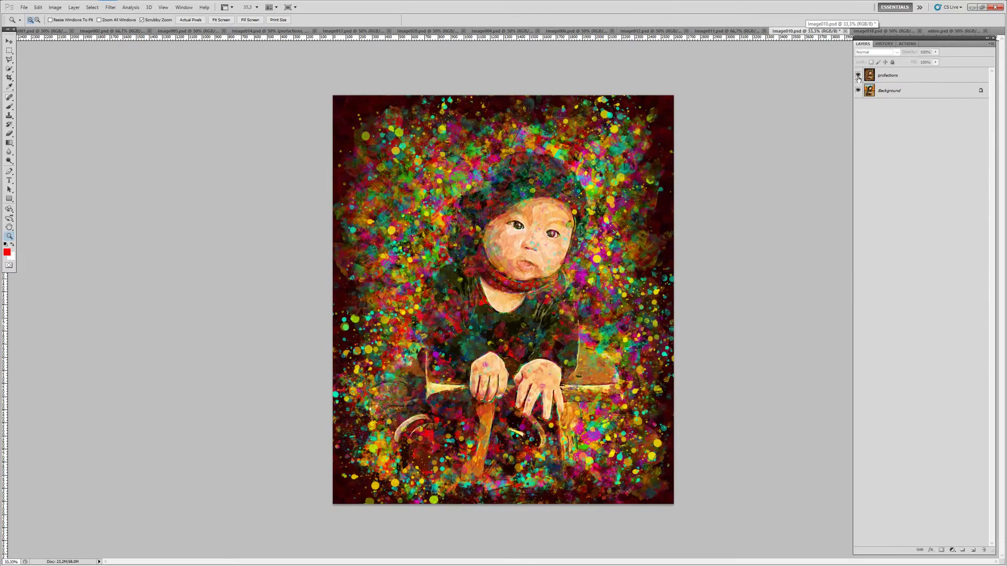
left_click(866, 32)
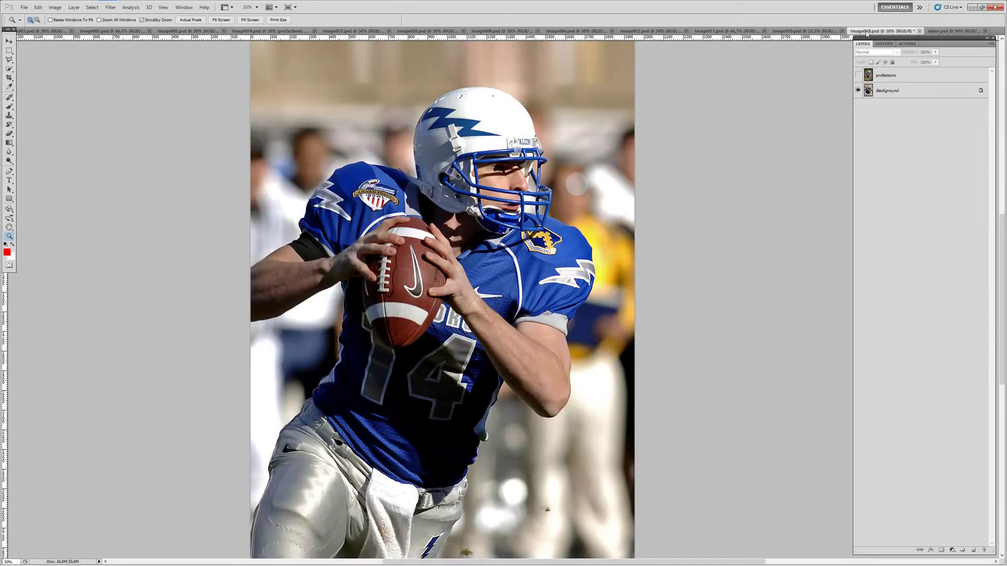
left_click(858, 76)
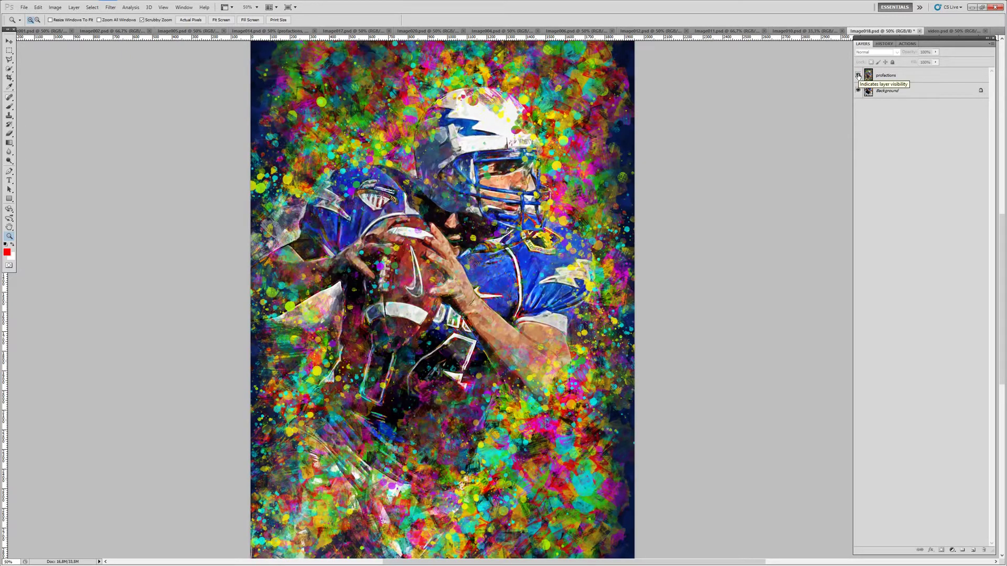
left_click(943, 32)
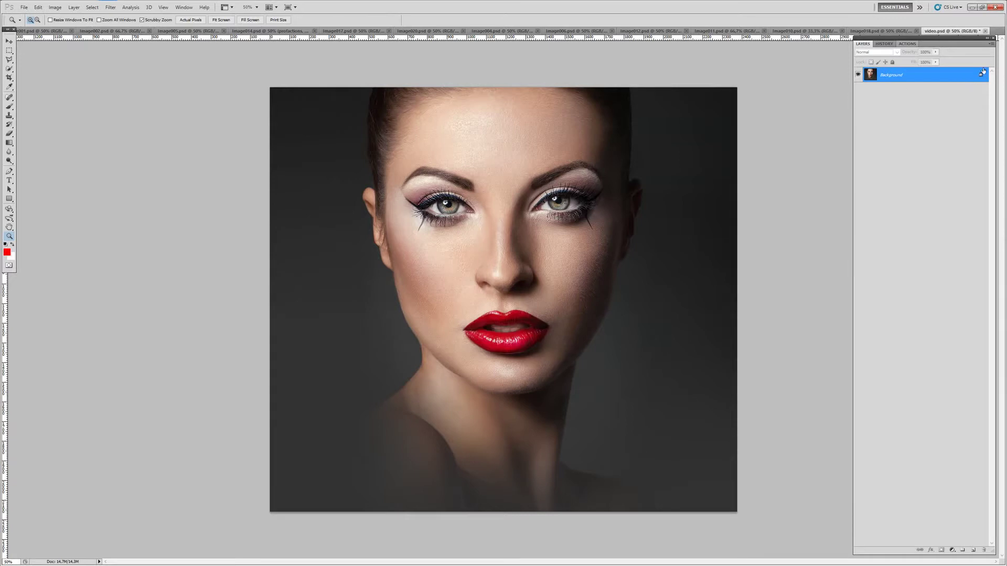
Duplicate the Background, delete the original, and convert the copy via Layer > New > Background From Layer.
left_click_drag(976, 80, 972, 549)
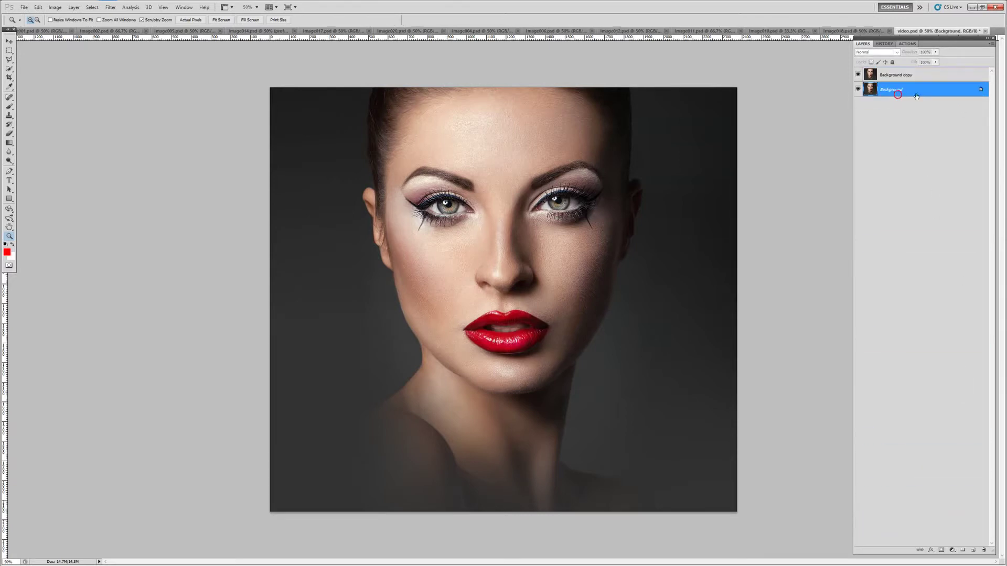
left_click_drag(897, 89, 984, 550)
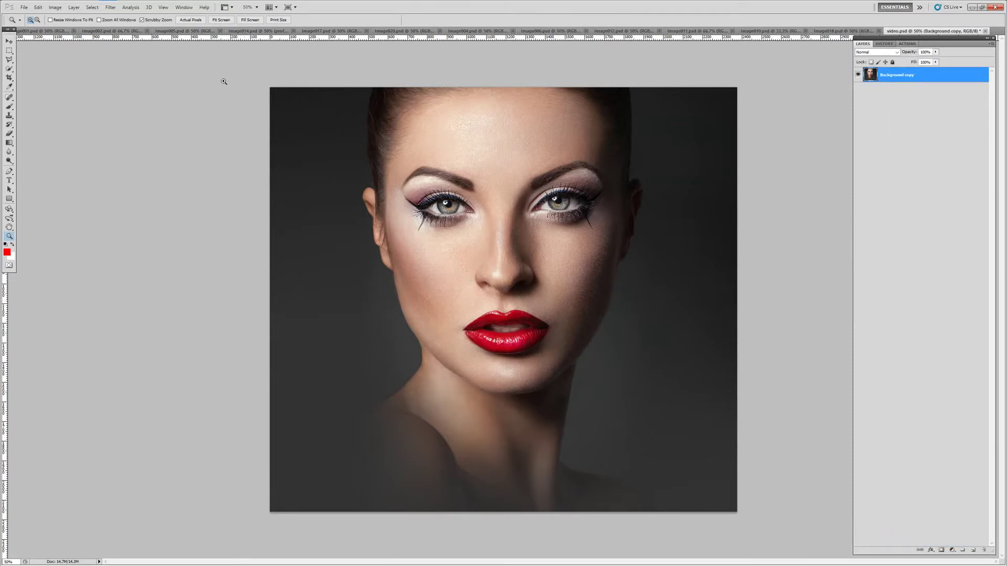
left_click(74, 7)
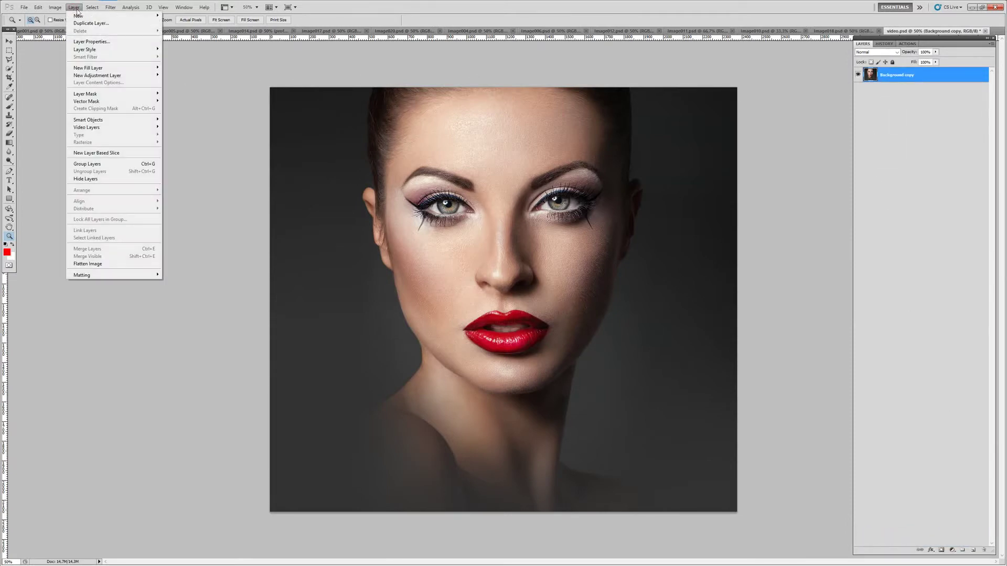
left_click(79, 16)
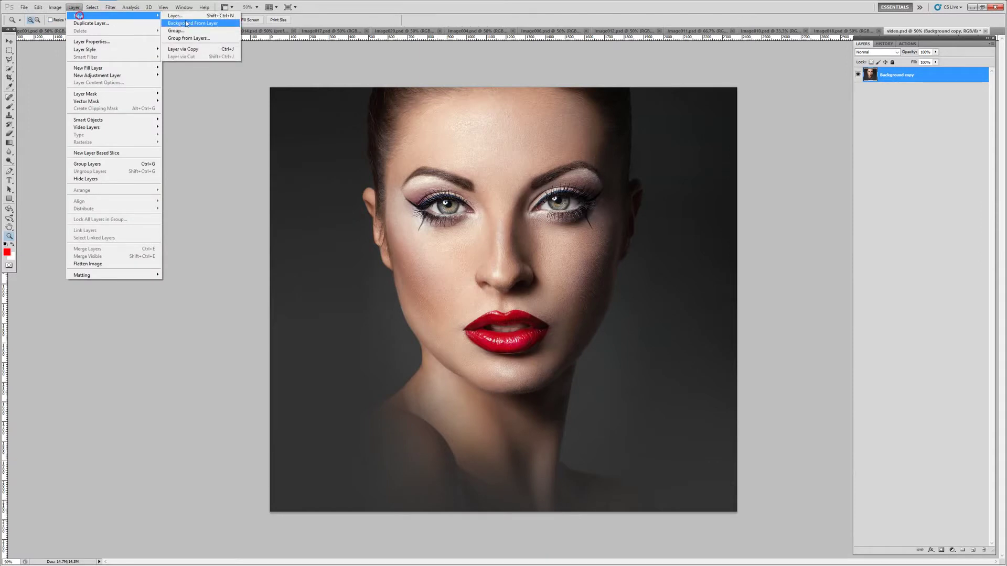
left_click(199, 23)
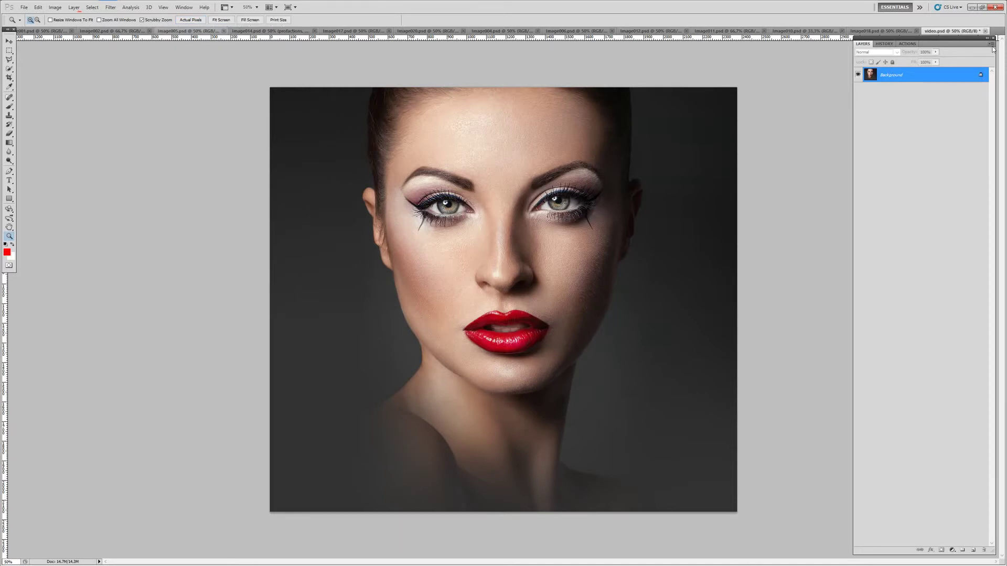
left_click(992, 47)
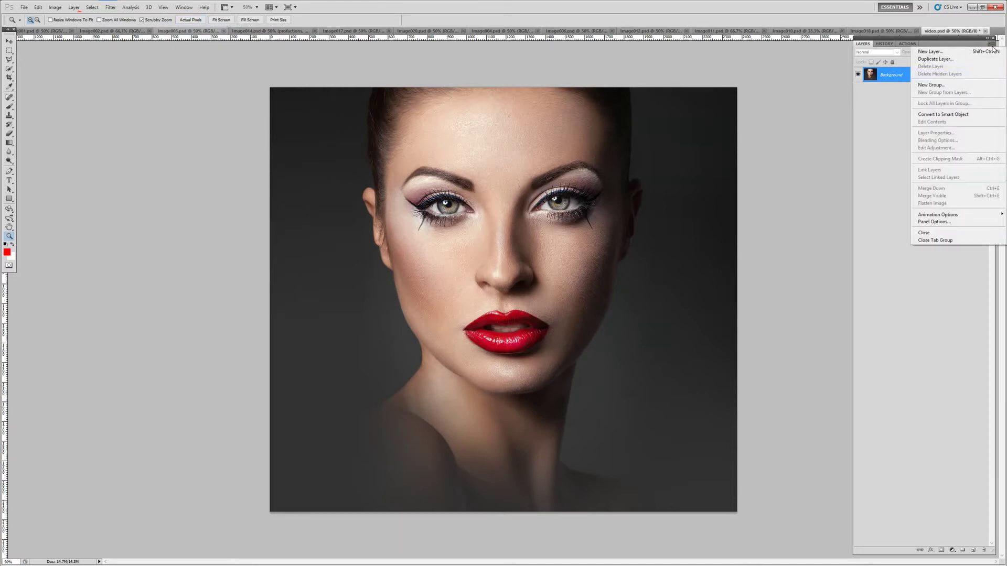
Turn on Add "copy" to Copied Layers and Groups in the Layers panel options.
left_click(943, 223)
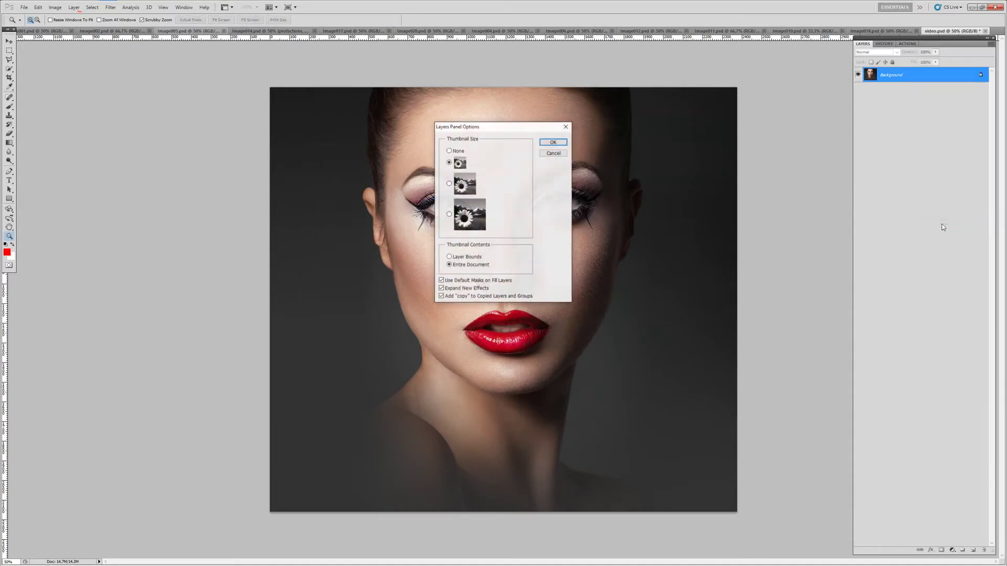
left_click(441, 296)
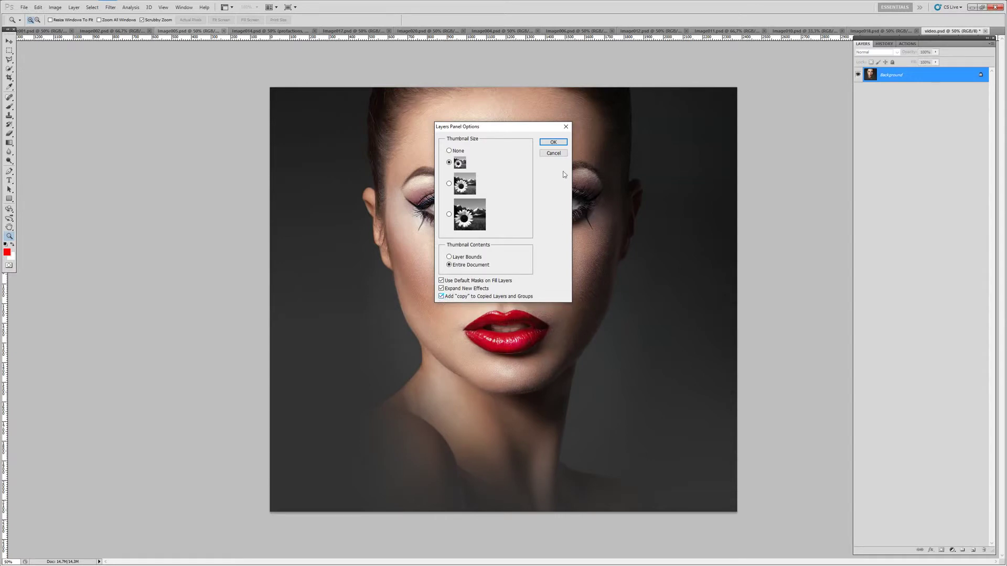
left_click(554, 142)
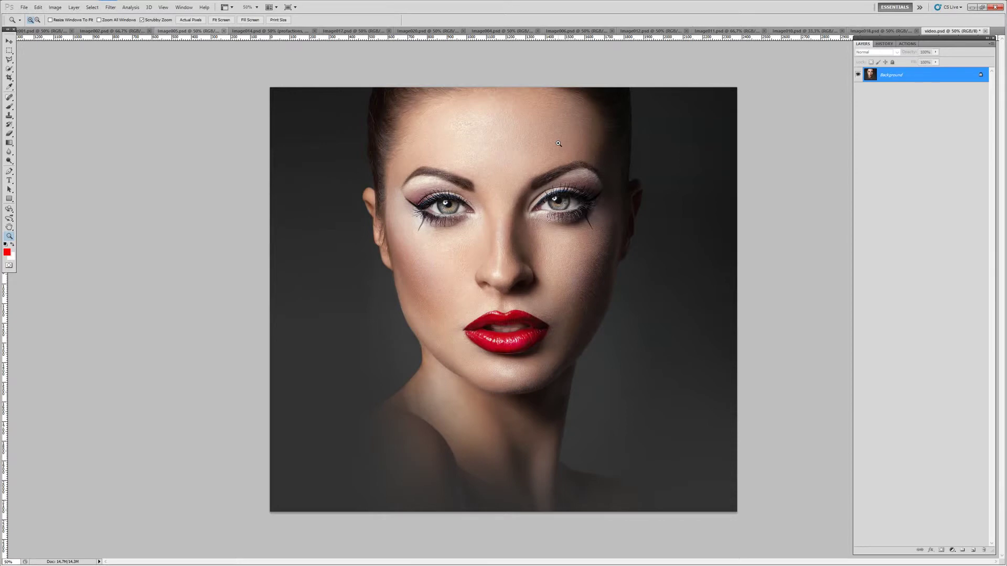
left_click(55, 7)
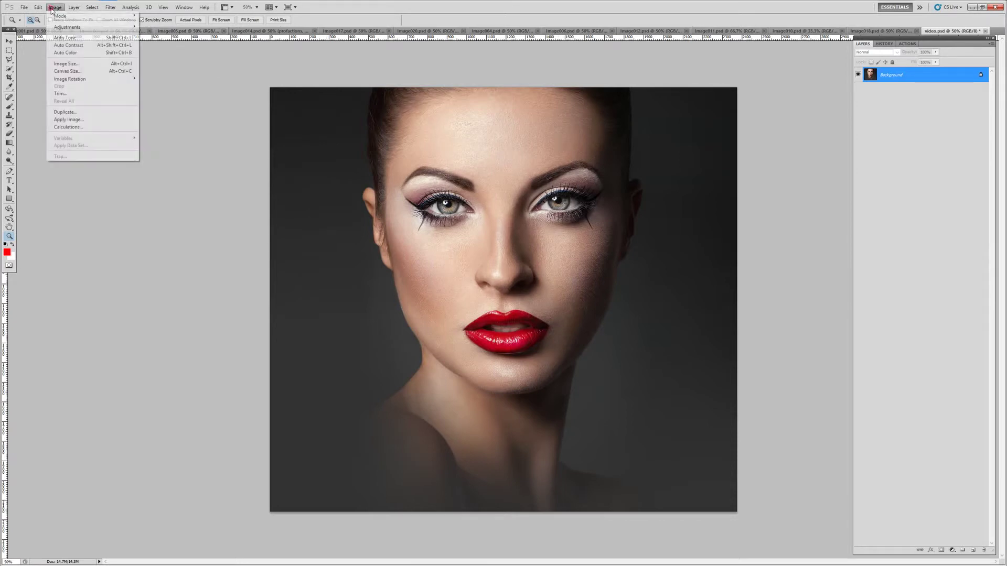
left_click(65, 64)
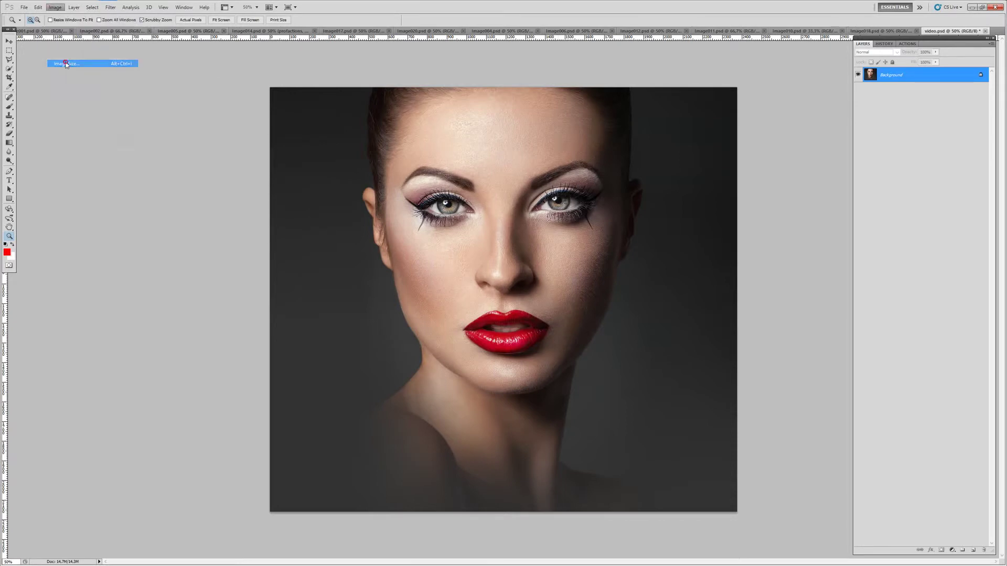
type("2")
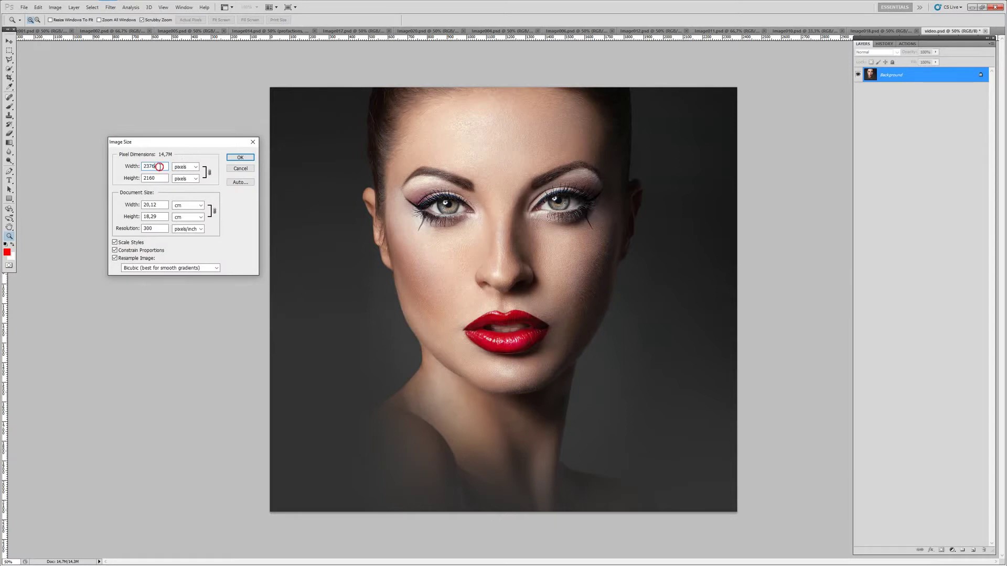
type("00")
type("0")
double_click(167, 166)
type("3")
type("000")
double_click(166, 168)
left_click(156, 228)
double_click(157, 228)
type("2")
type("40")
double_click(155, 229)
type("3")
type("00")
left_click(240, 169)
left_click(56, 7)
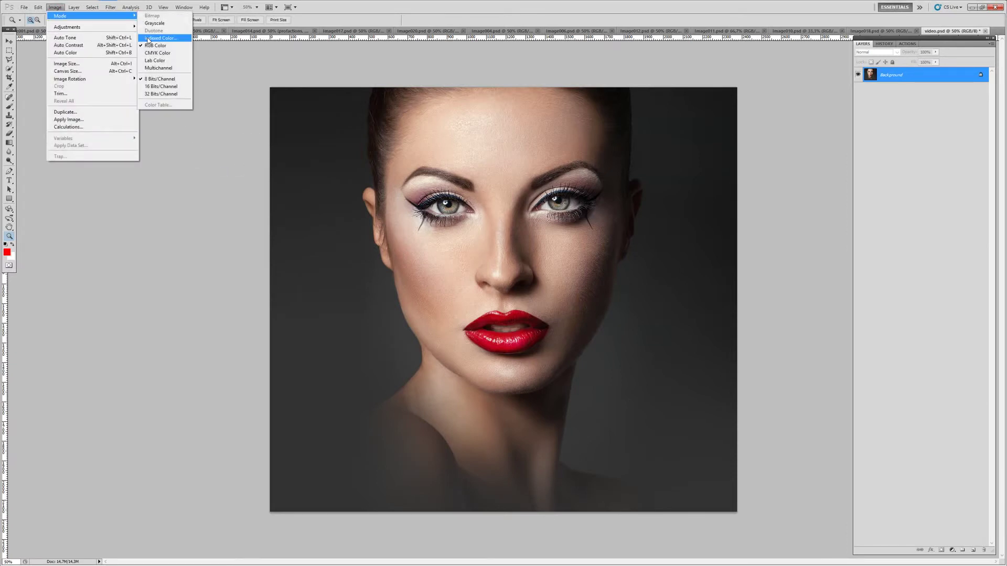
mouse_move(61, 16)
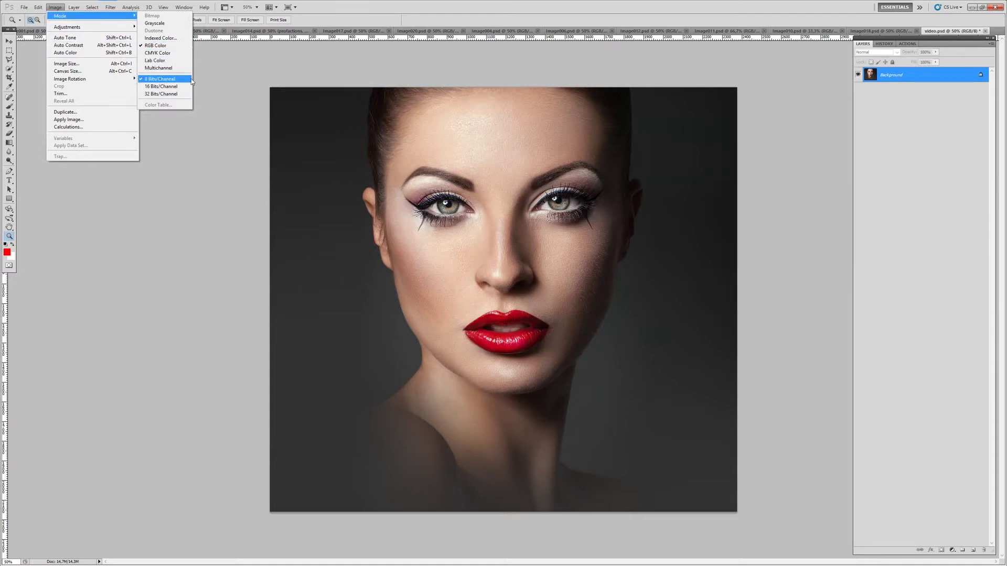
left_click(238, 74)
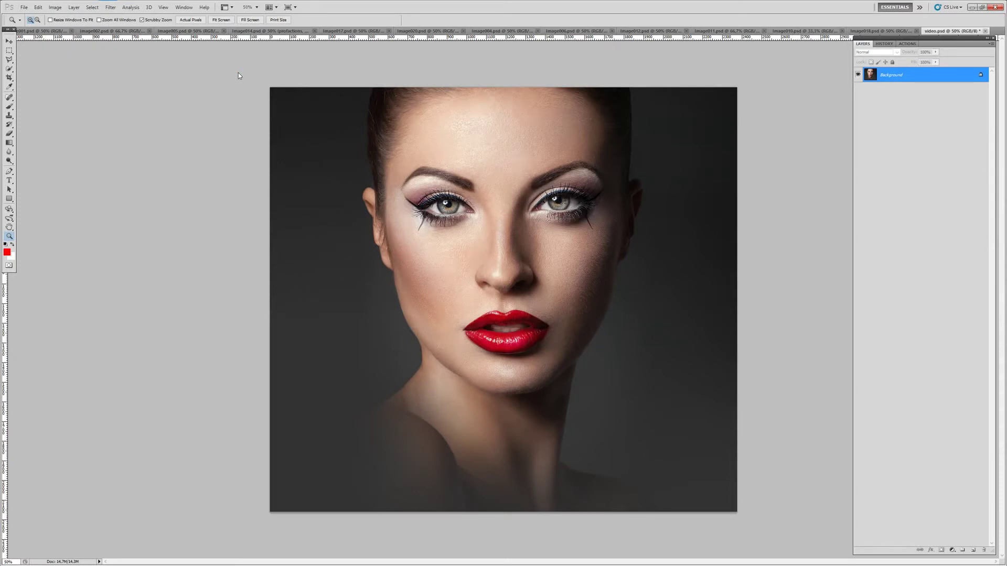
Delete the old Acrylum set, load Acrylum_Action, and expand the Acrylum action's steps.
left_click(910, 44)
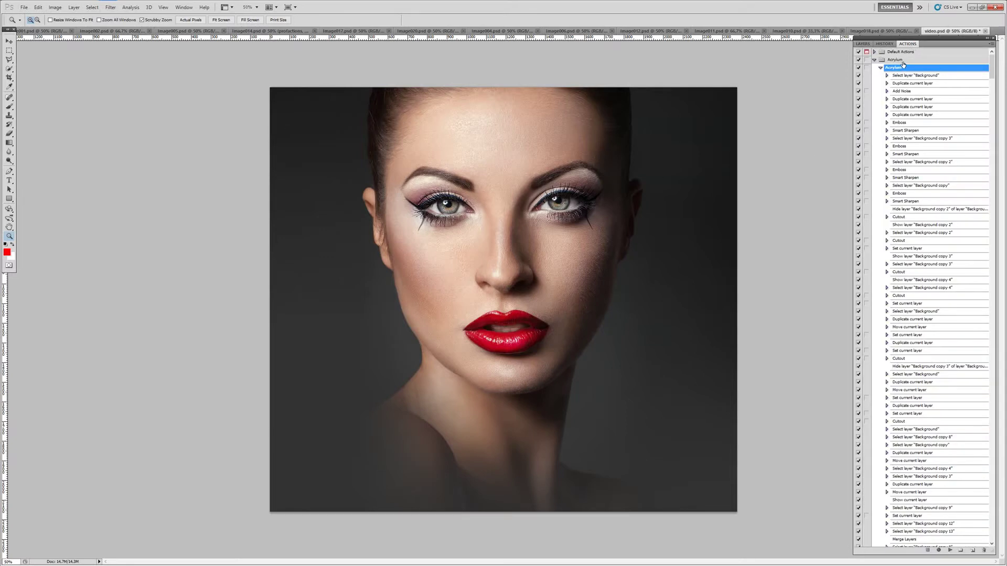
left_click_drag(902, 62, 984, 550)
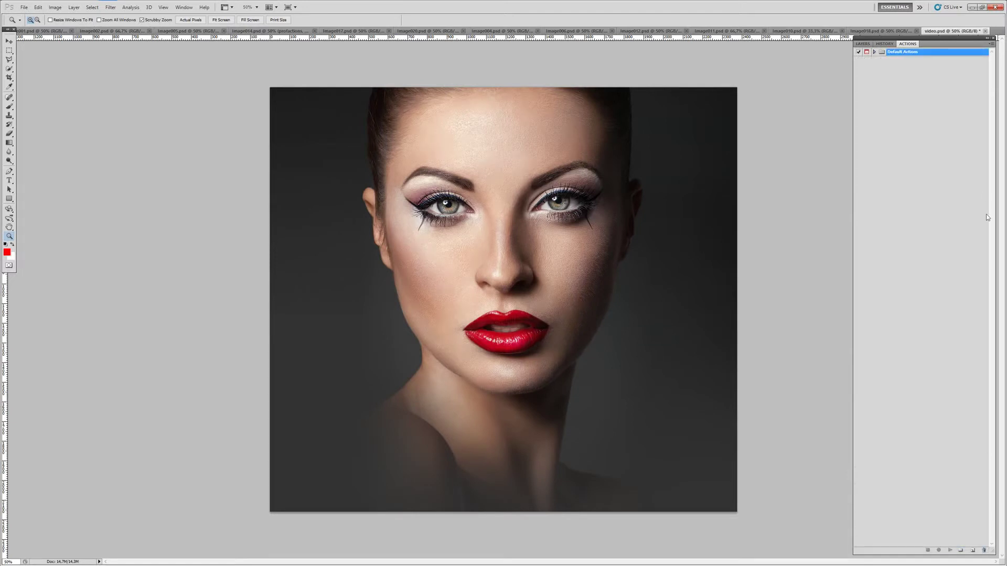
left_click(991, 44)
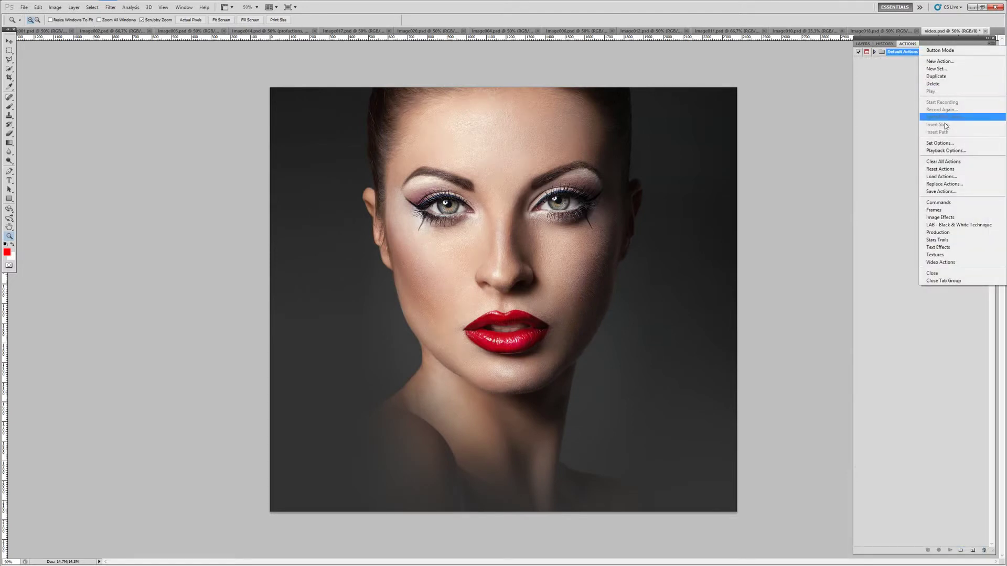
left_click(947, 177)
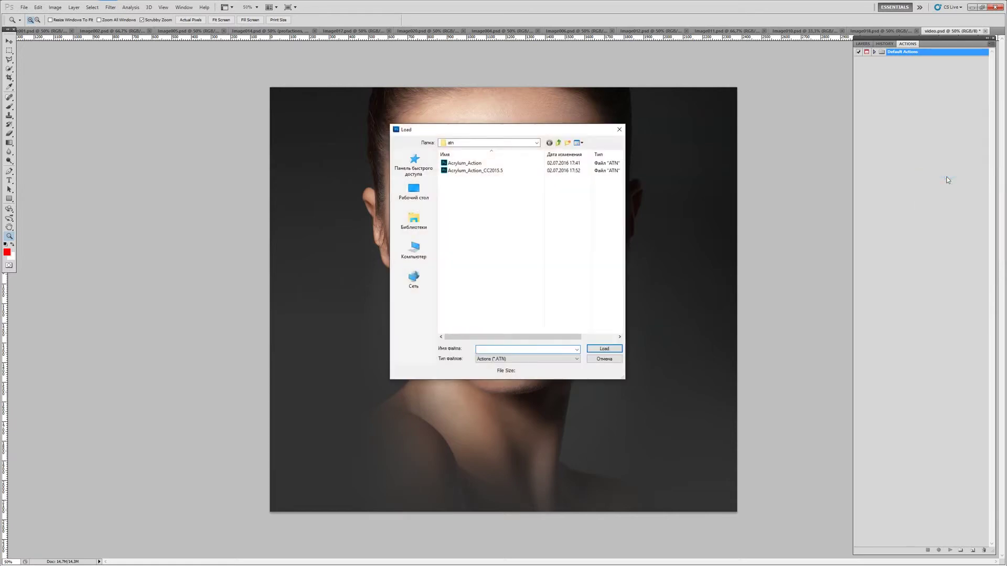
double_click(475, 165)
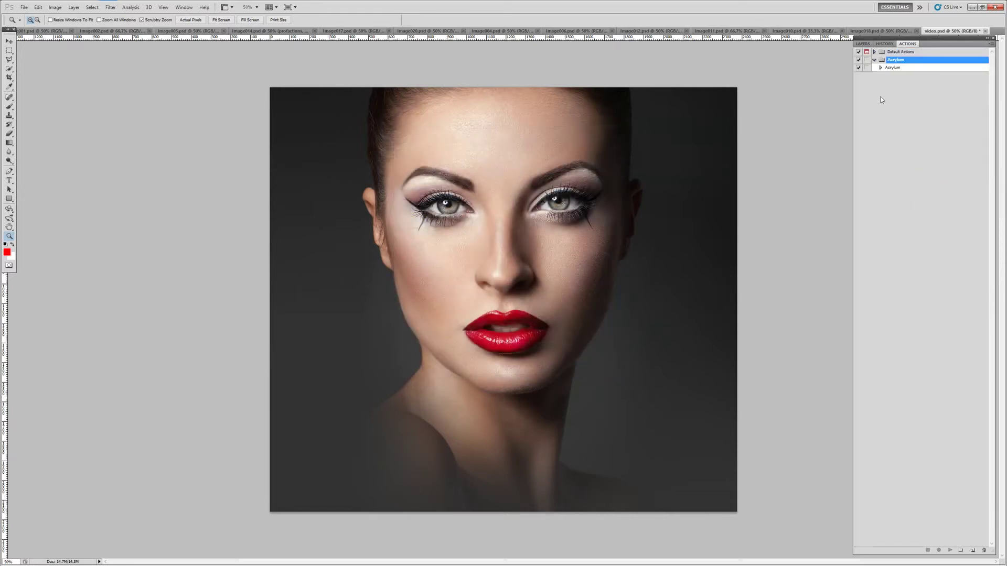
left_click(899, 69)
left_click(880, 68)
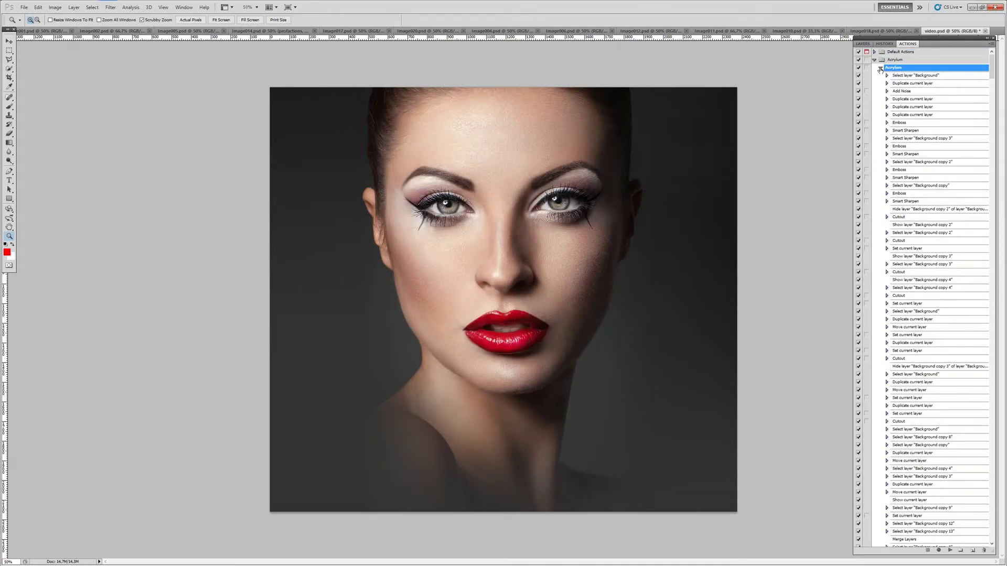
Load the Acrylum_Brushes library into the Brush tool presets.
left_click(9, 108)
left_click(38, 22)
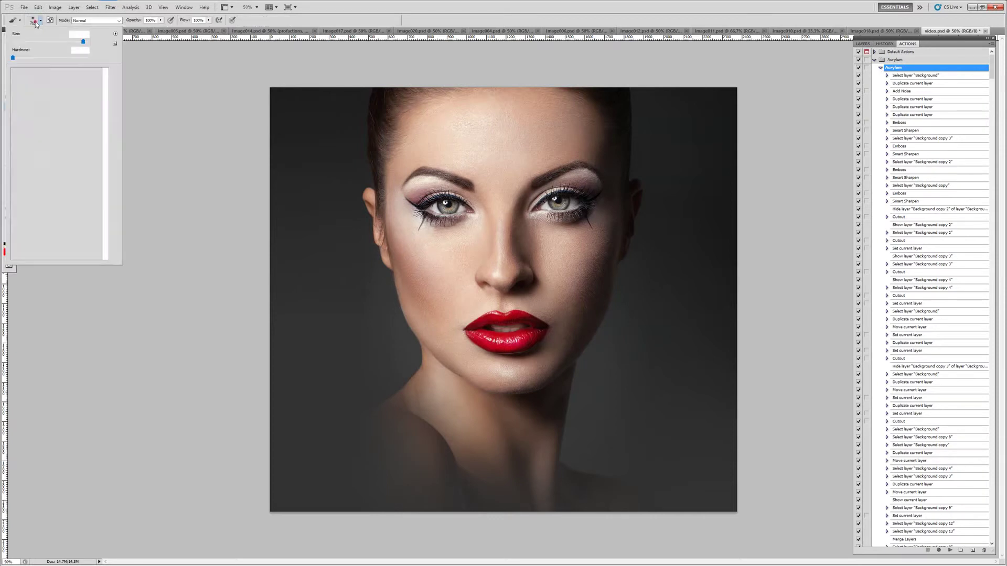
left_click(114, 33)
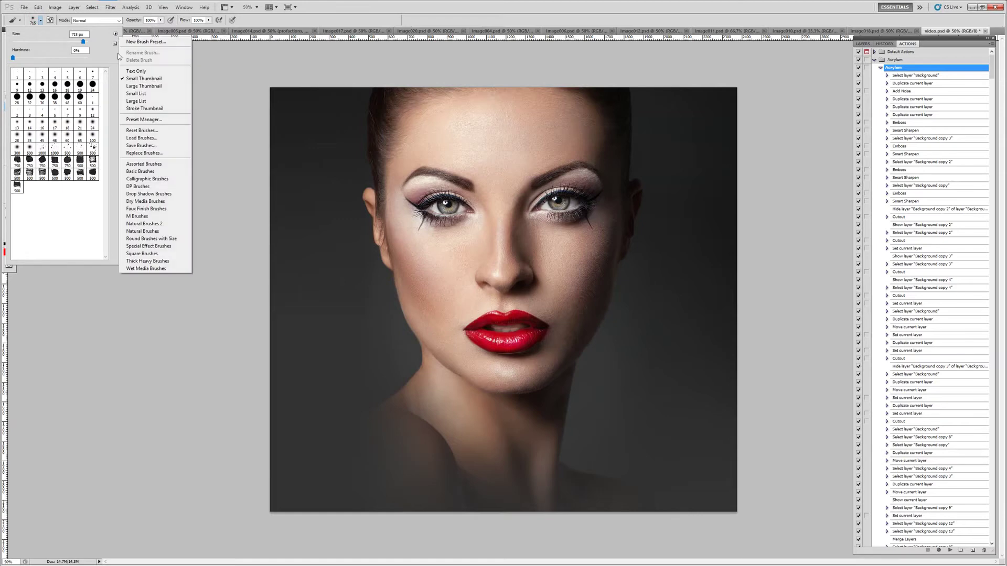
left_click(139, 138)
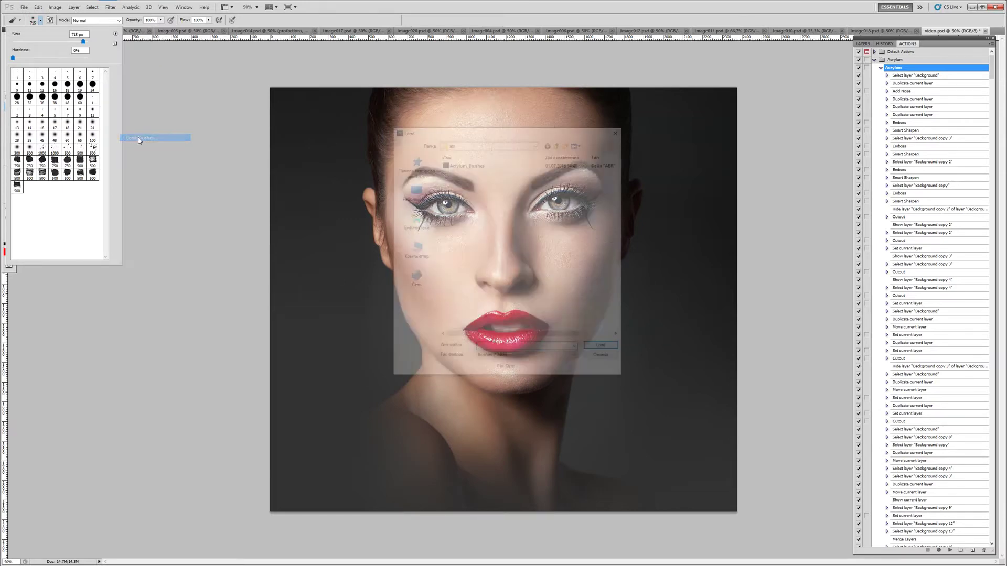
double_click(459, 163)
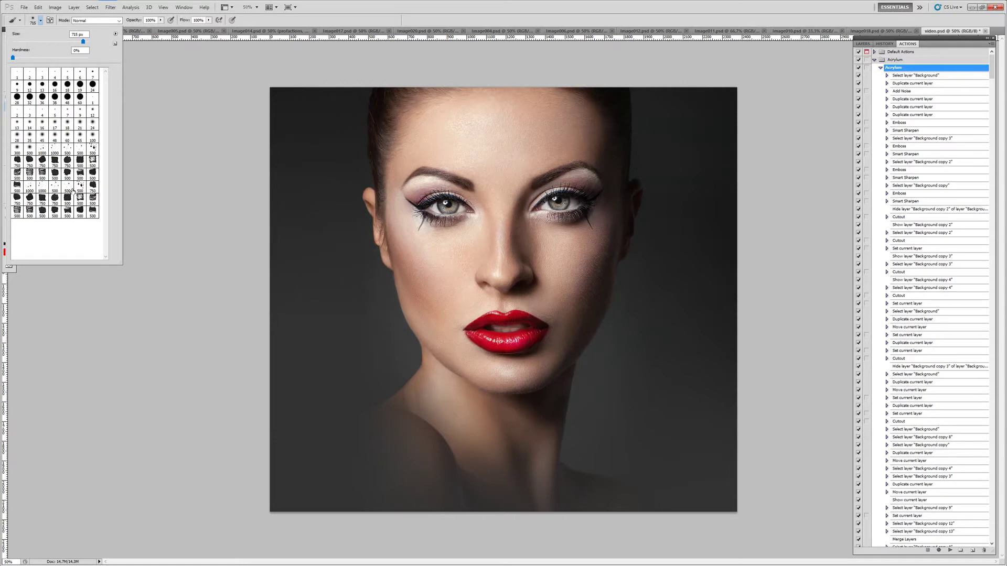
Load Acrylum_Patterns, test-fill the canvas with the purple pattern, then undo the fill.
left_click(38, 8)
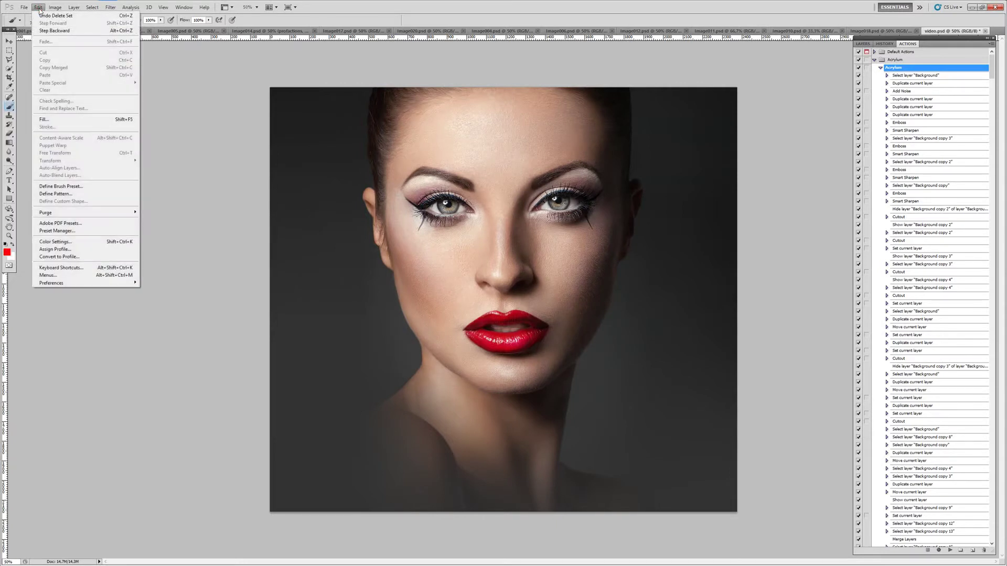
left_click(47, 120)
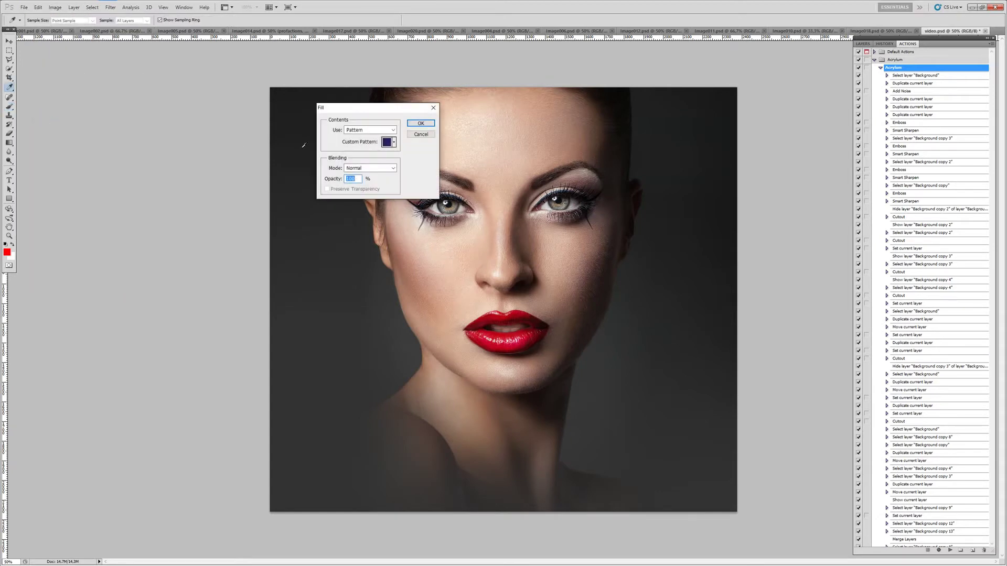
left_click(370, 130)
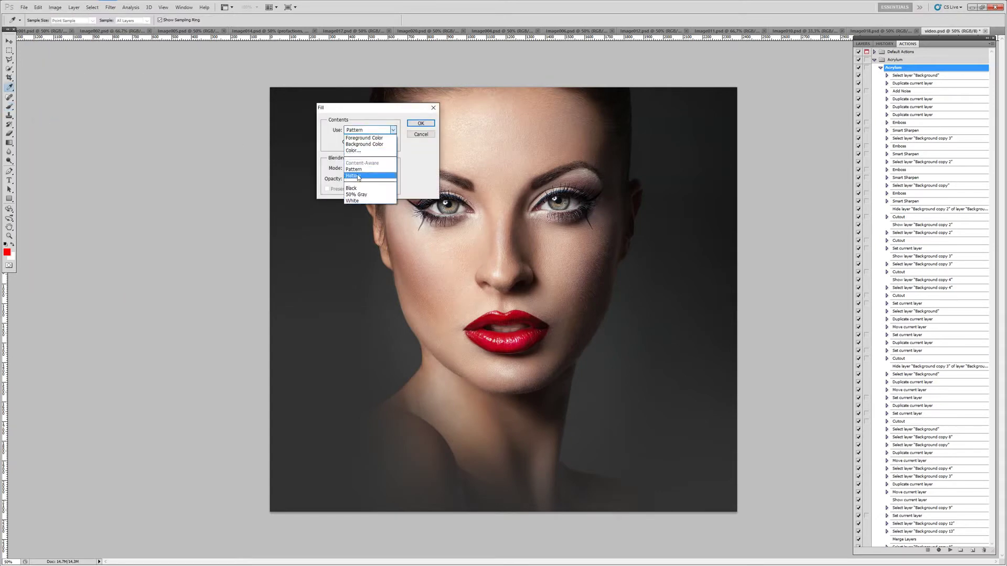
left_click(354, 170)
left_click(394, 143)
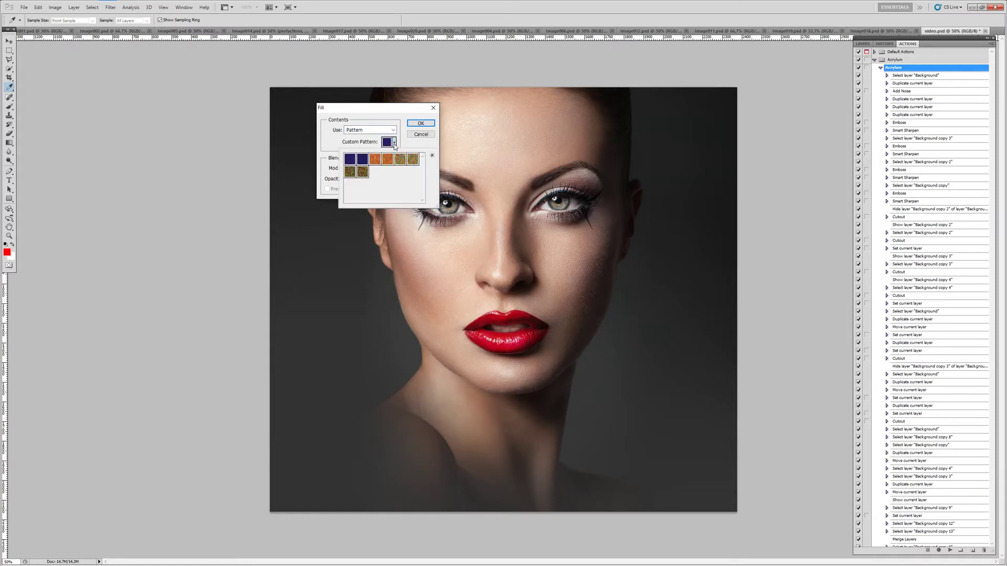
left_click(432, 155)
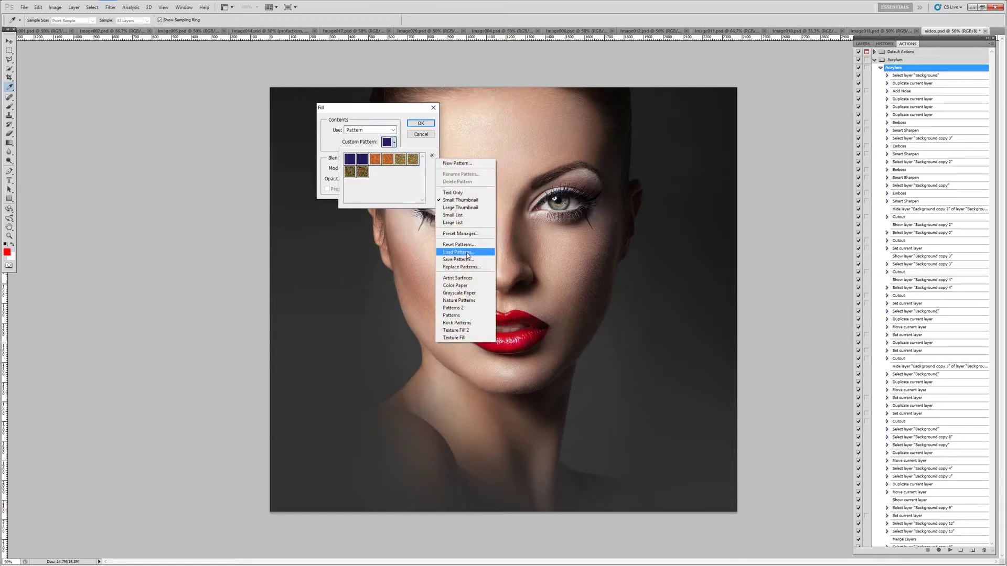
left_click(467, 253)
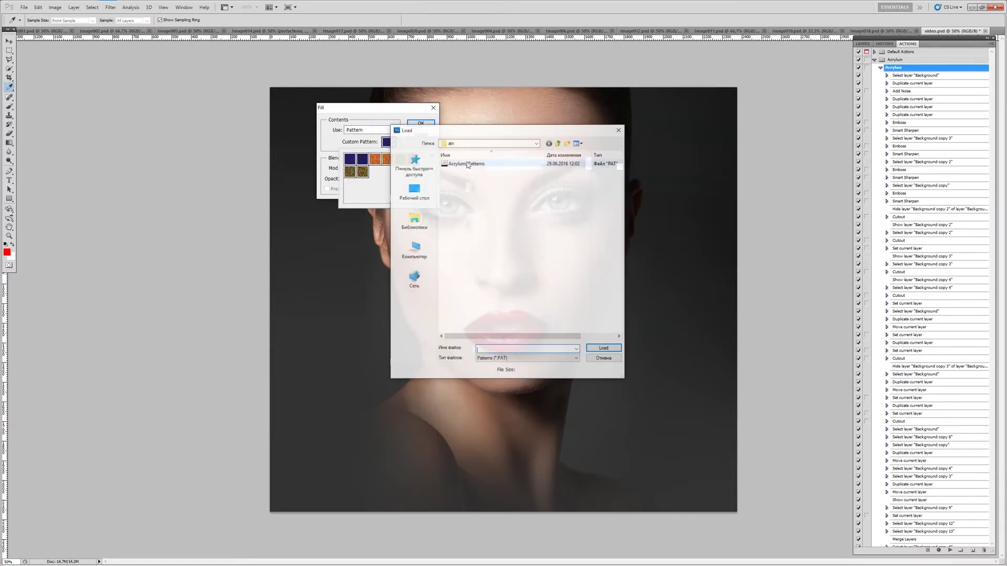
left_click(466, 164)
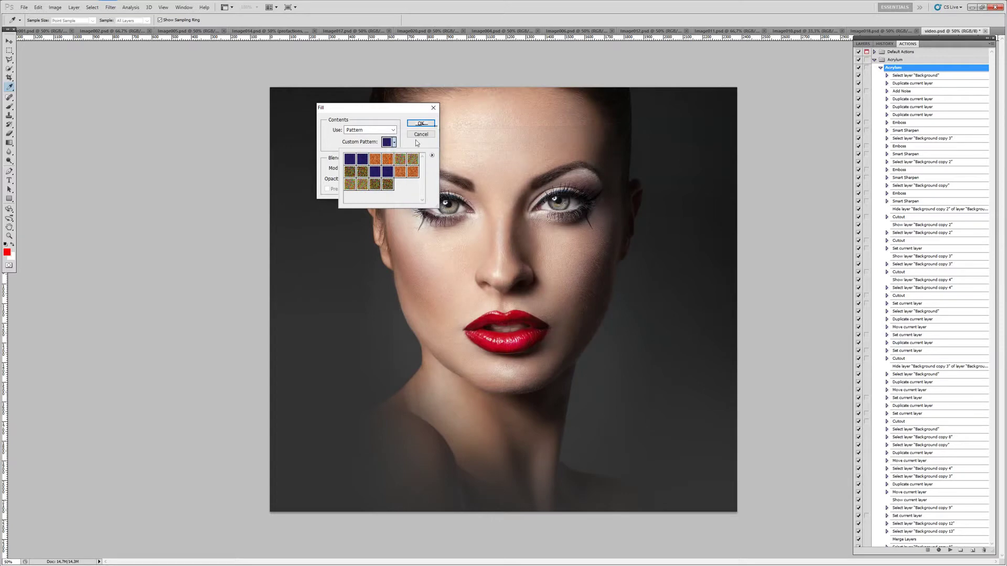
left_click(424, 123)
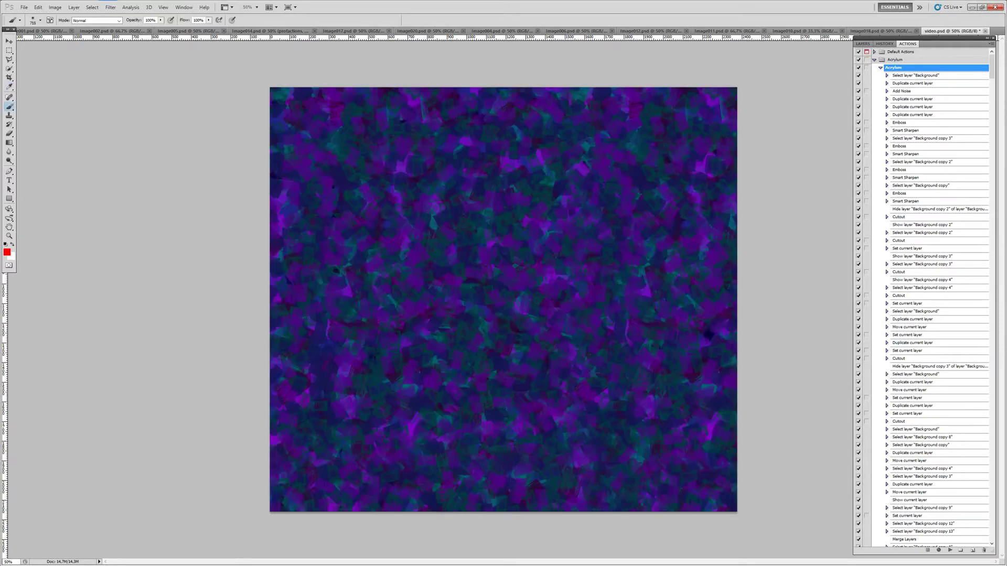
left_click(863, 44)
key("ctrl+z")
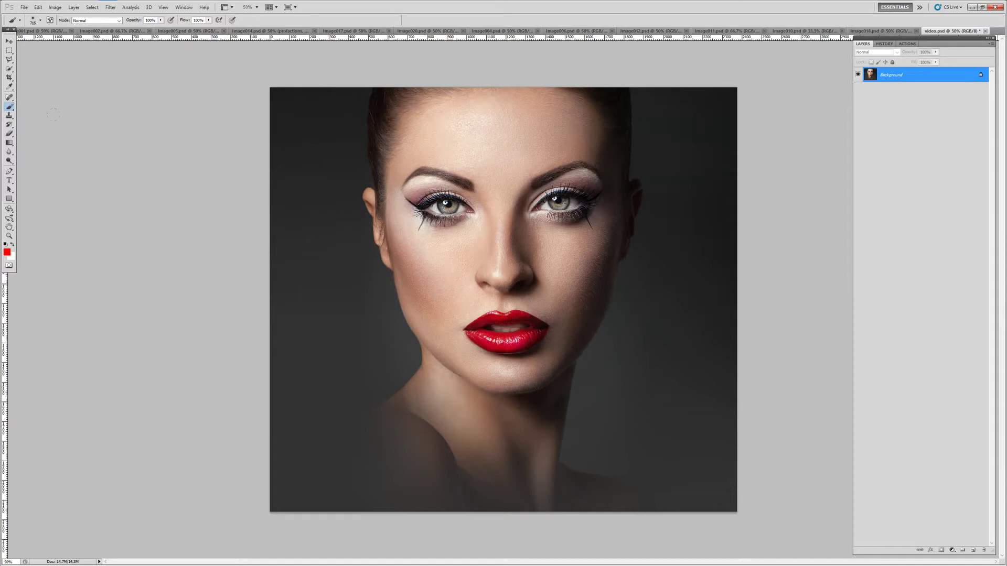
Add a new layer above Background and name it profactions.
left_click(8, 42)
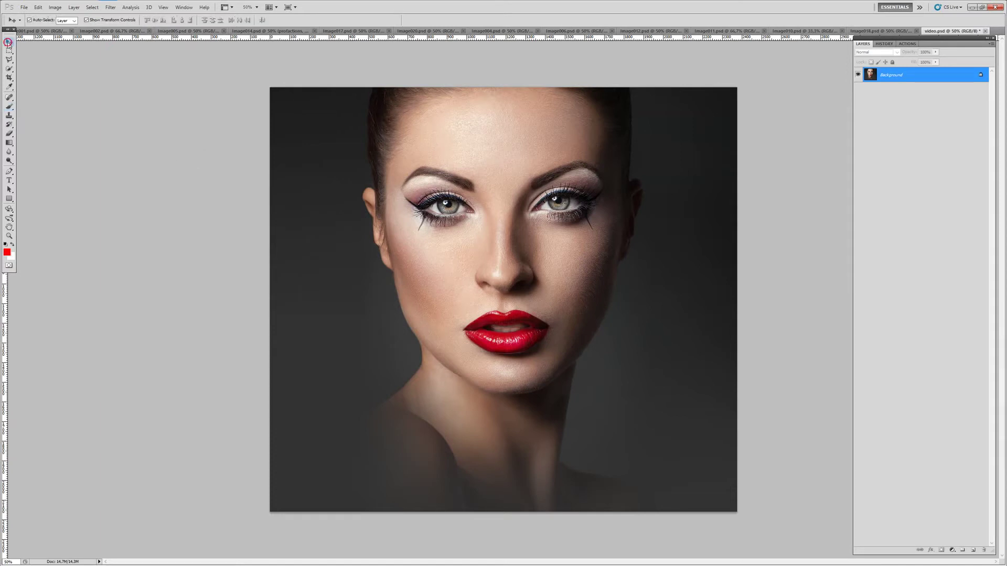
left_click(974, 551)
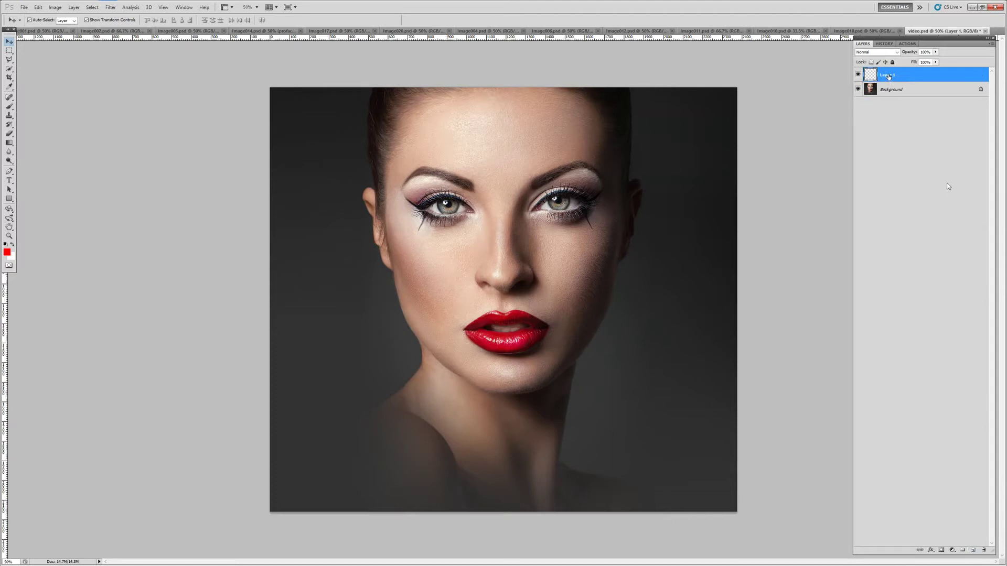
double_click(887, 75)
type("p")
type("ns")
key("Return")
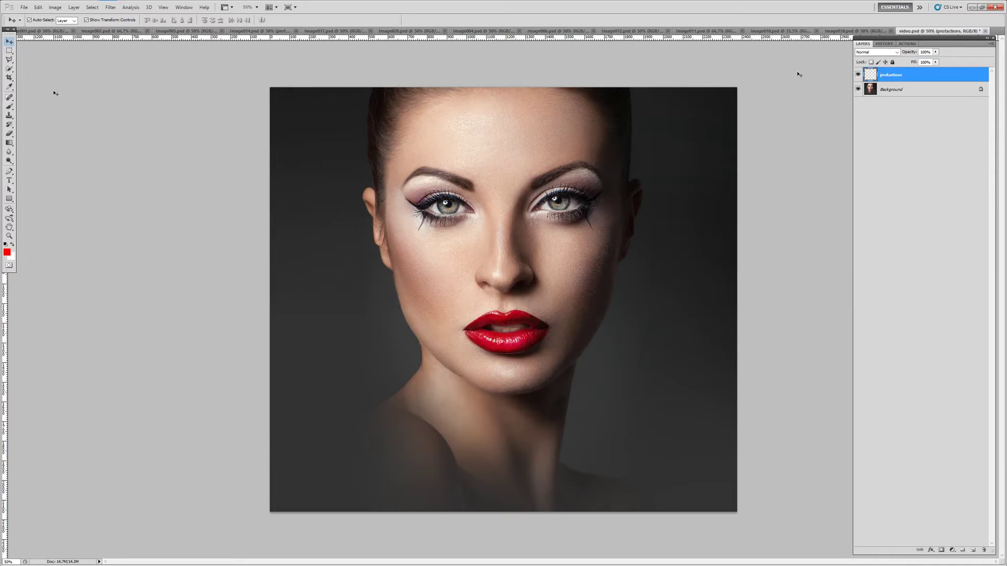
Brush red paint over the face, top of head and neck, toggling the layer to check coverage.
key("b")
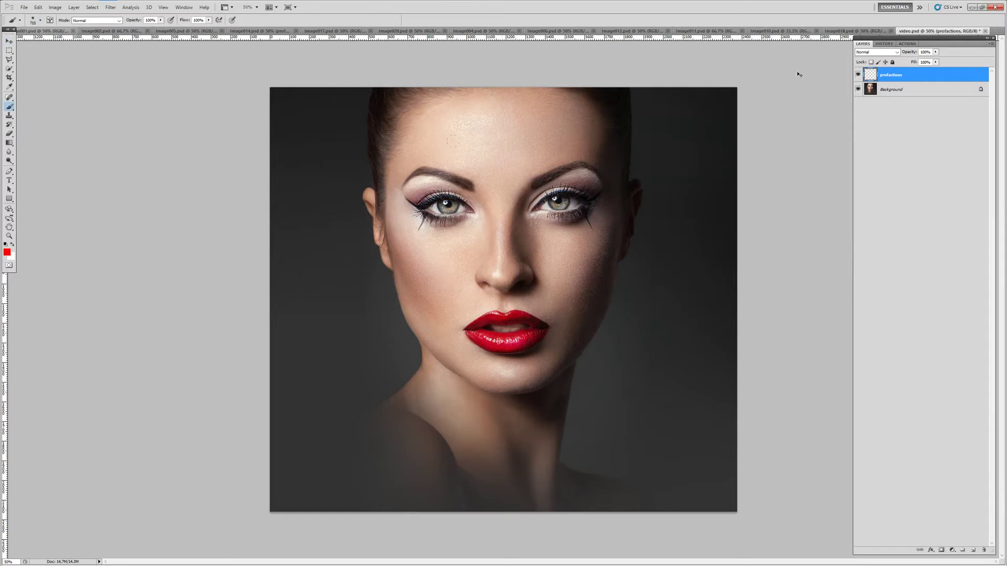
mouse_move(502, 211)
left_mouse_down()
mouse_move(440, 275)
mouse_move(503, 115)
left_mouse_up()
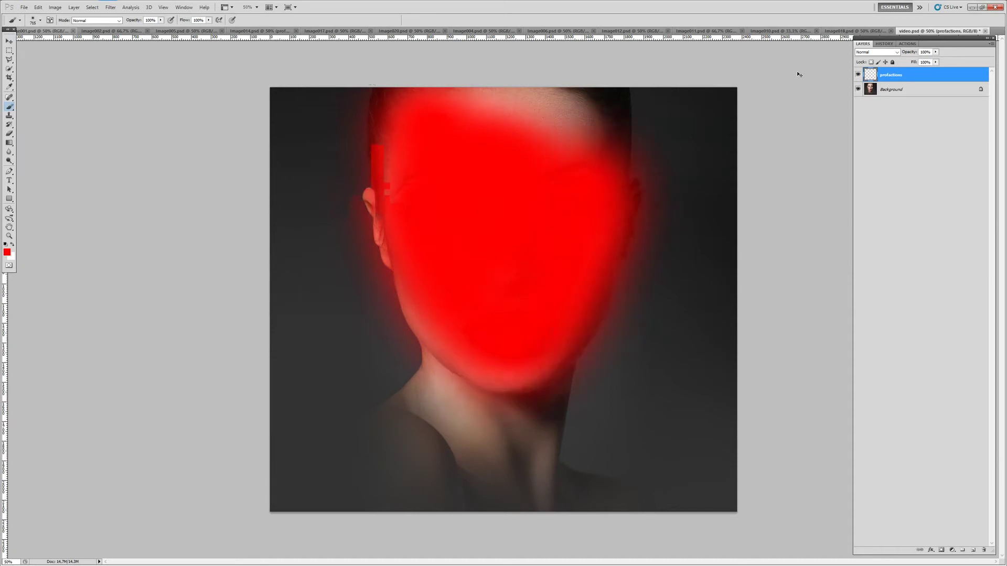
left_click_drag(473, 56, 490, 71)
left_click_drag(462, 325, 504, 488)
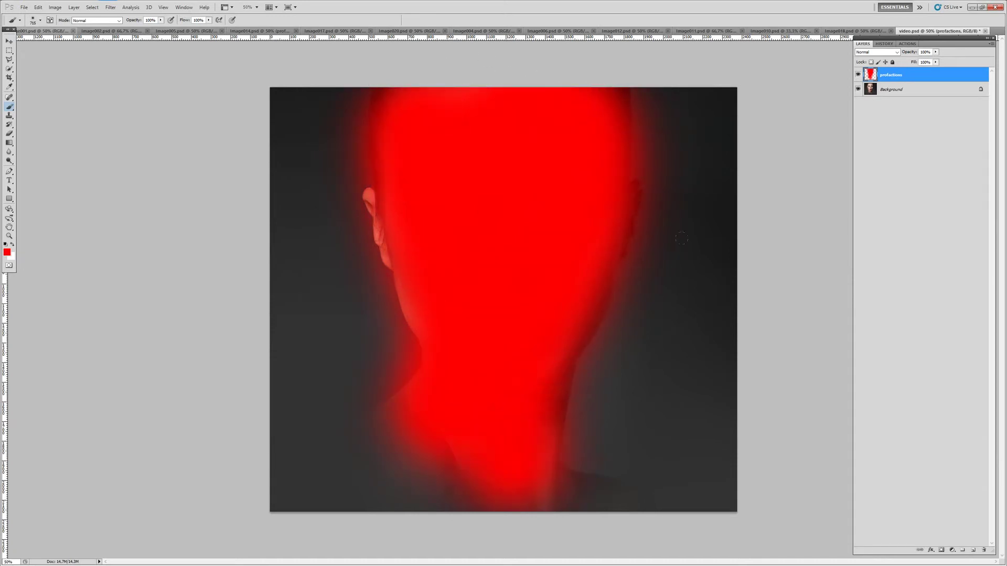
left_click(858, 75)
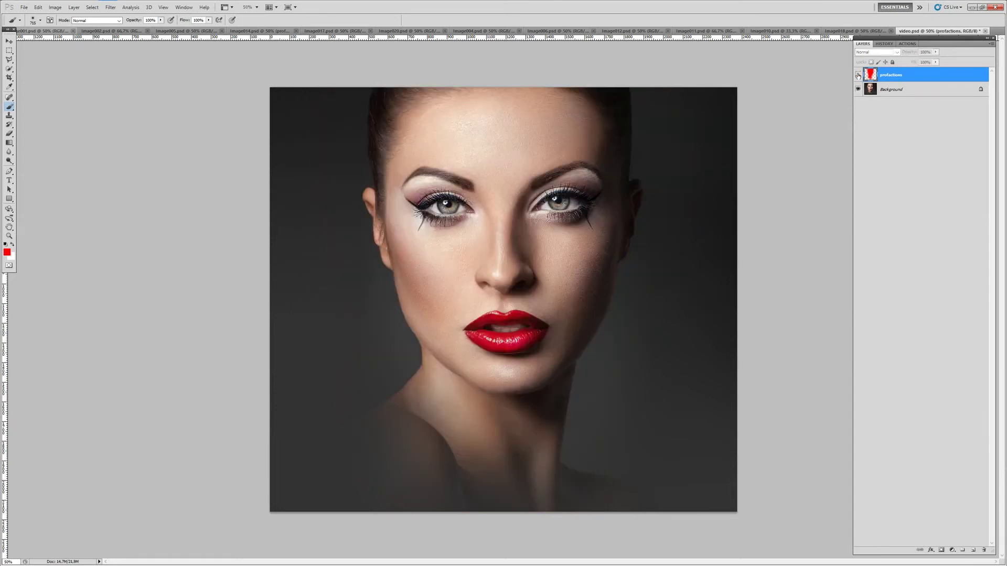
left_click(858, 75)
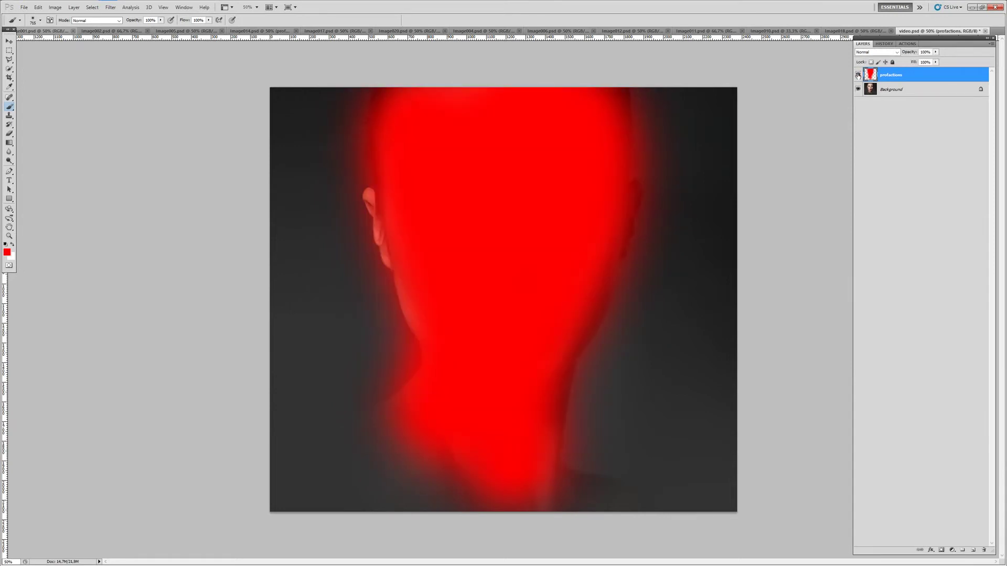
left_click(858, 75)
left_click(858, 75)
left_click(907, 44)
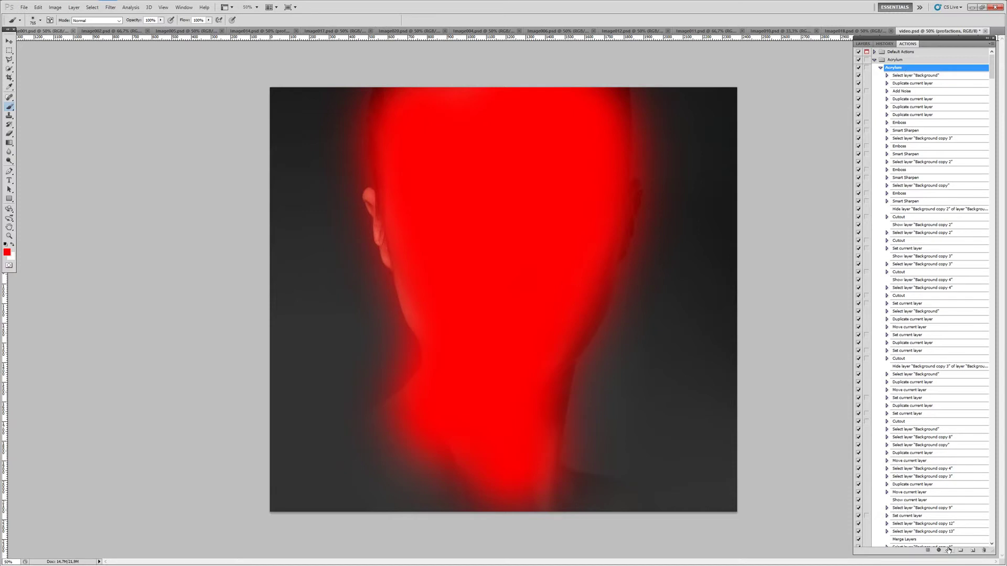
Play the Acrylum action on the portrait and collapse its step list.
left_click(948, 550)
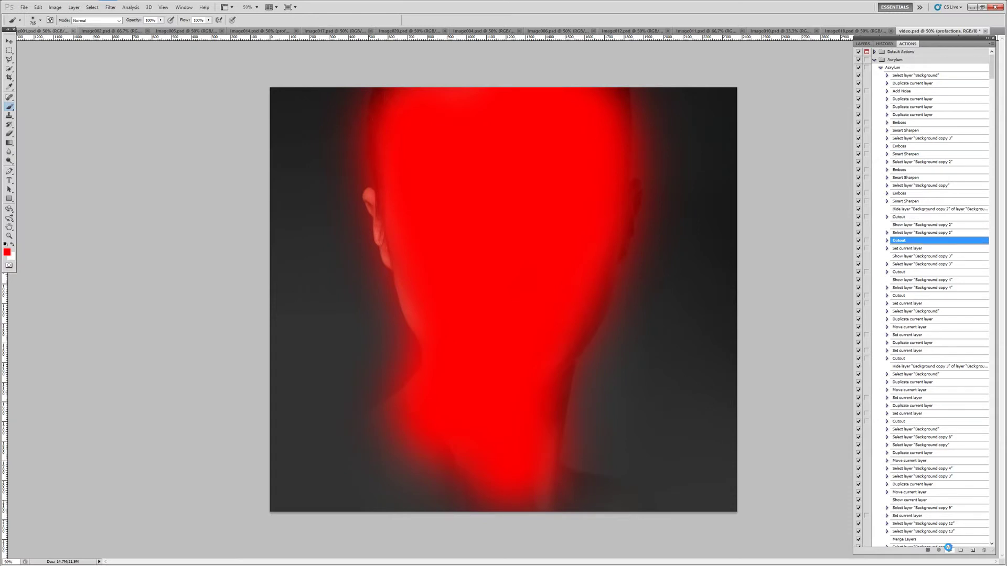
left_click(879, 68)
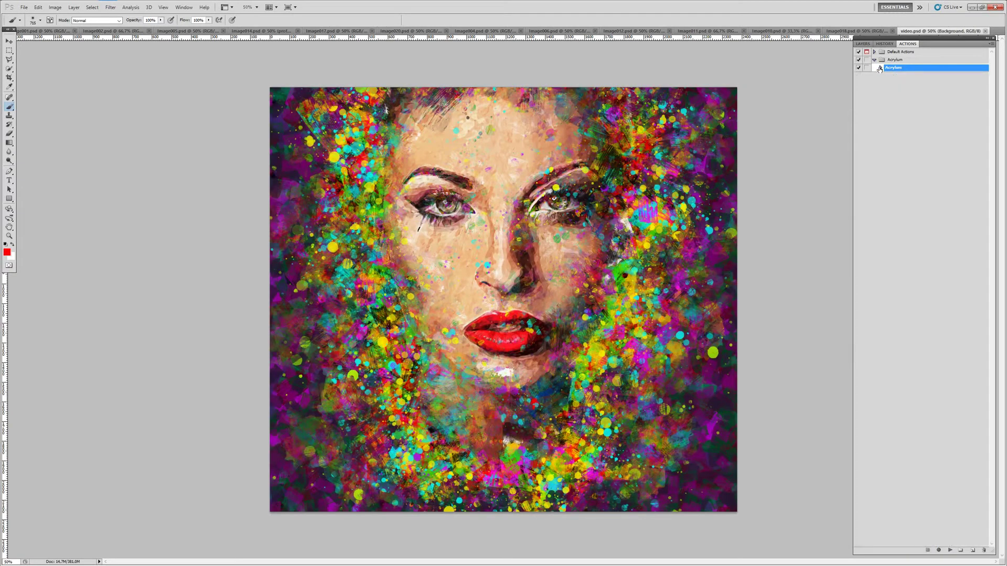
Hide the artwork groups, show only Background Elements, and compare its Object Background layer.
left_click(863, 44)
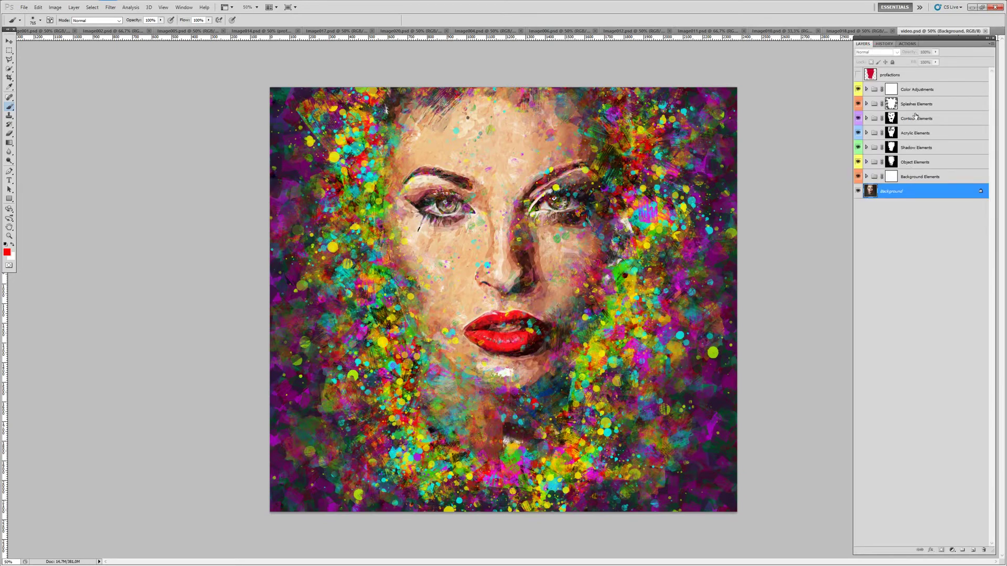
left_click(9, 41)
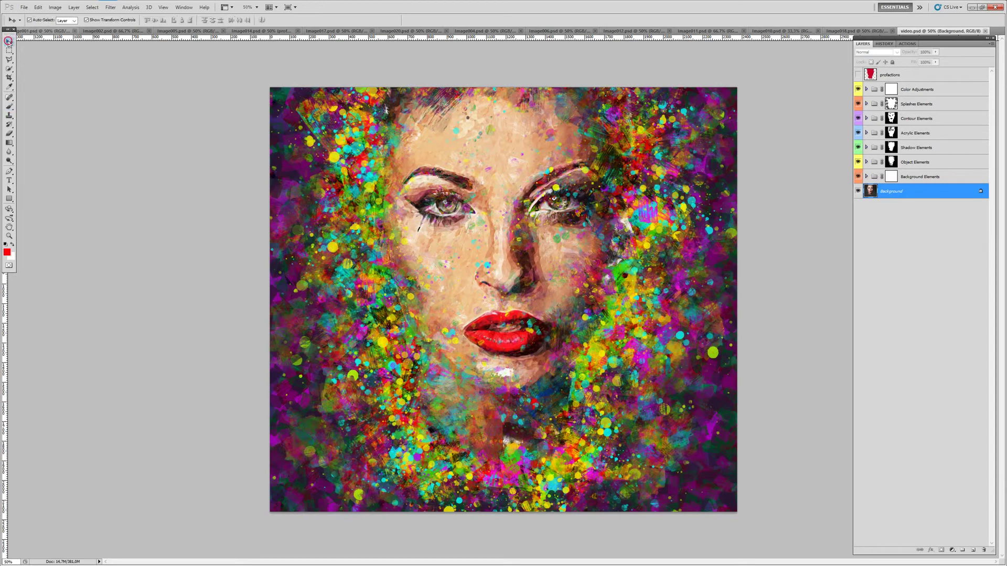
left_click_drag(858, 90, 859, 169)
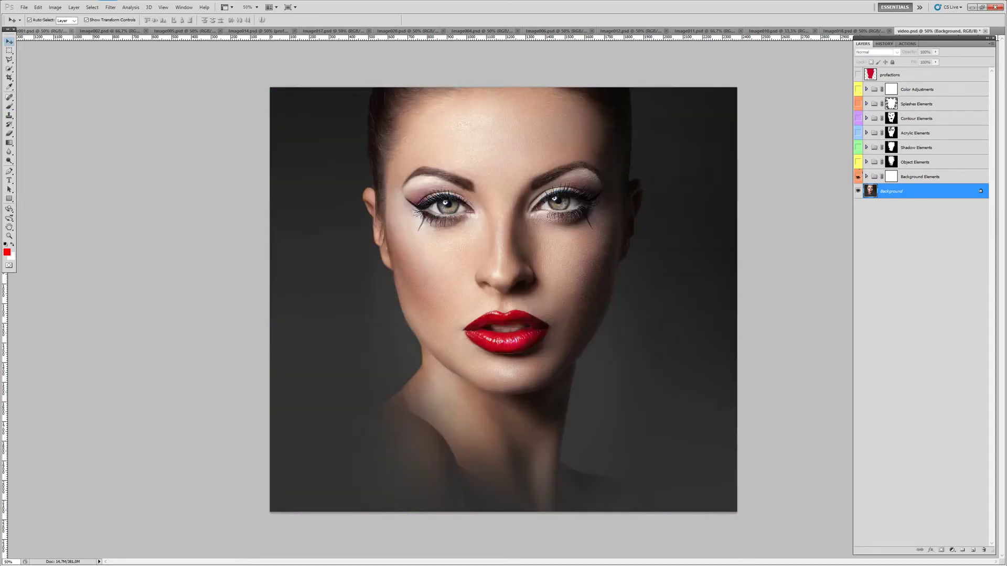
left_click(858, 177)
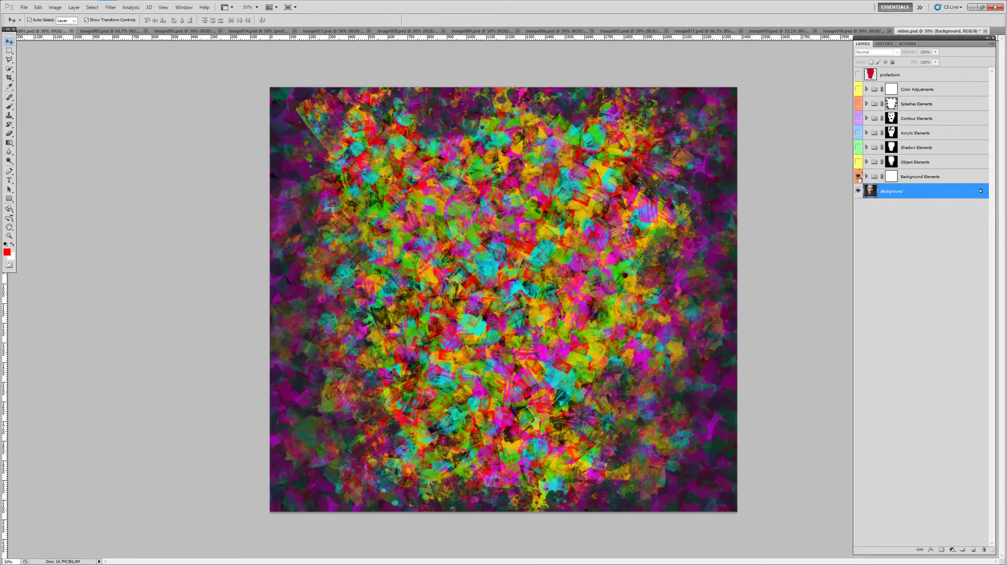
left_click(866, 177)
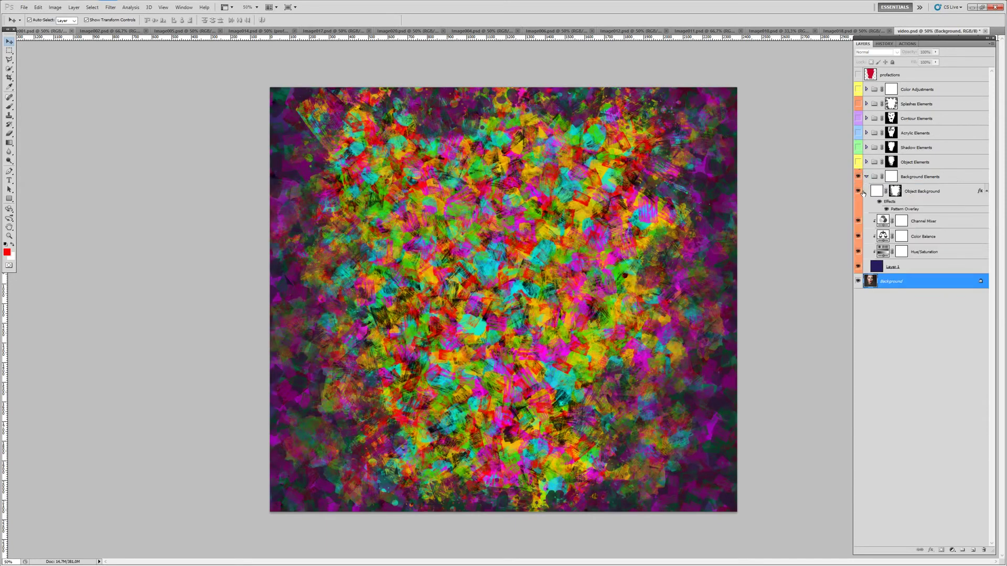
left_click(858, 191)
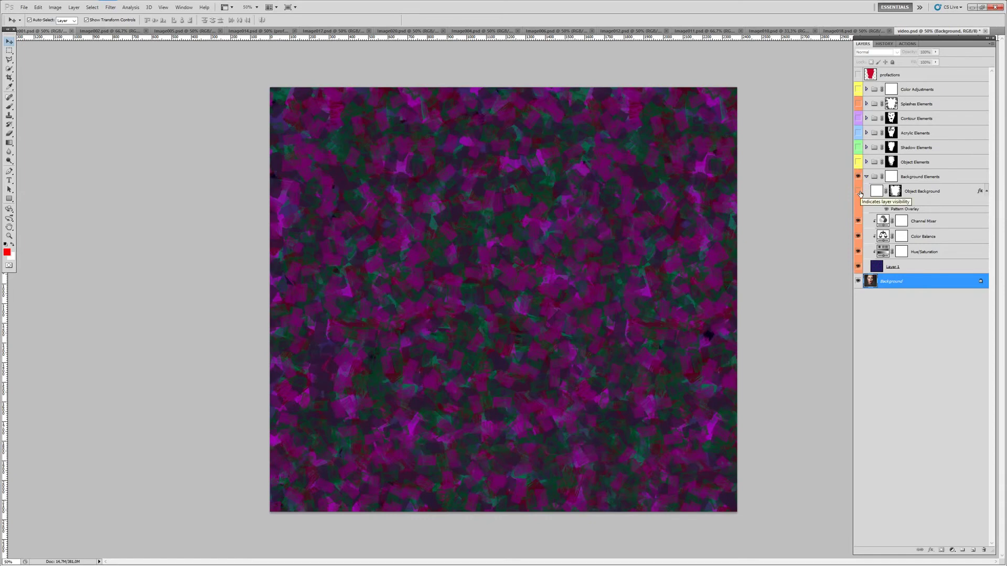
left_click(858, 191)
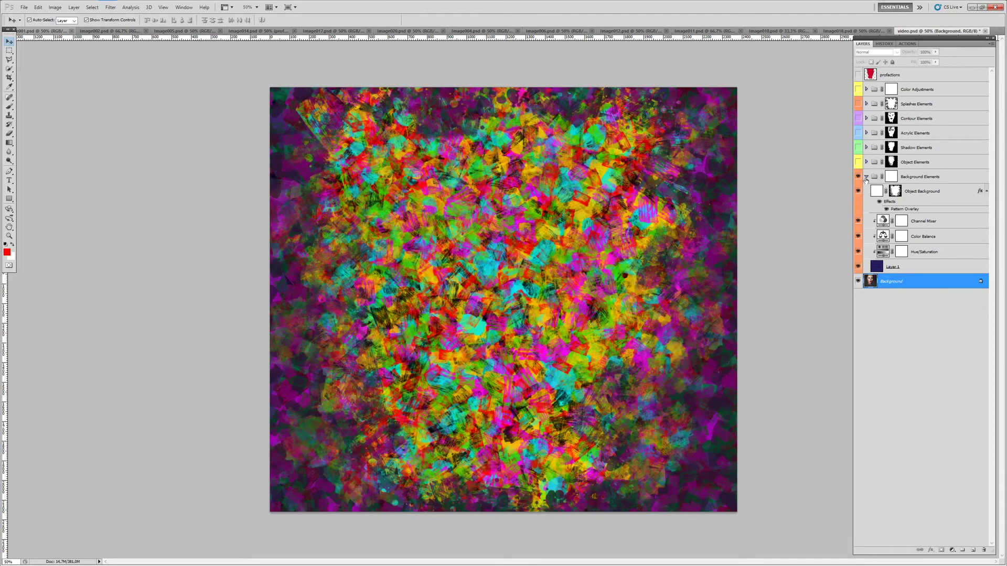
left_click(866, 177)
Show the Object Elements group and compare its Soft Light Object 1 layer.
left_click(889, 163)
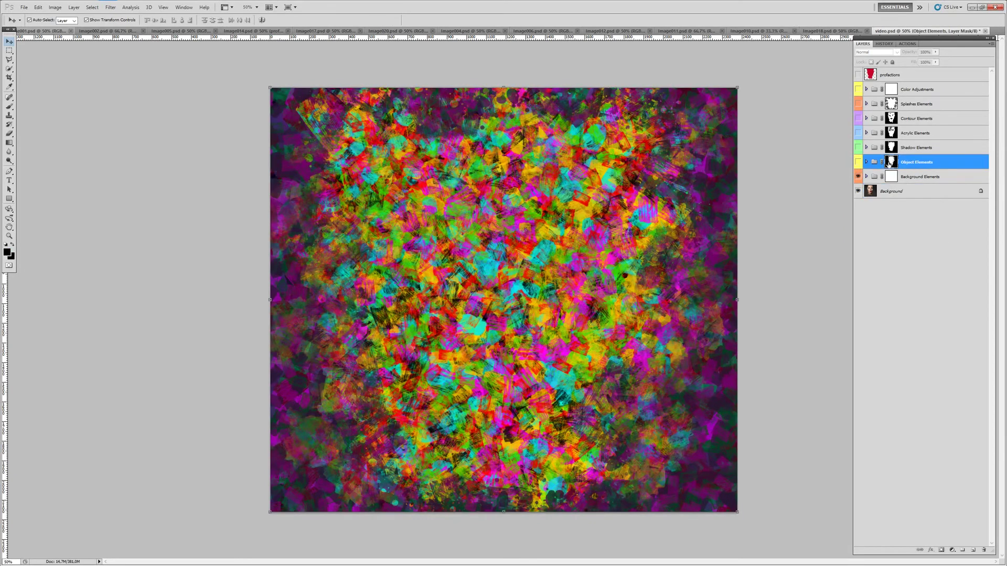
left_click(858, 162)
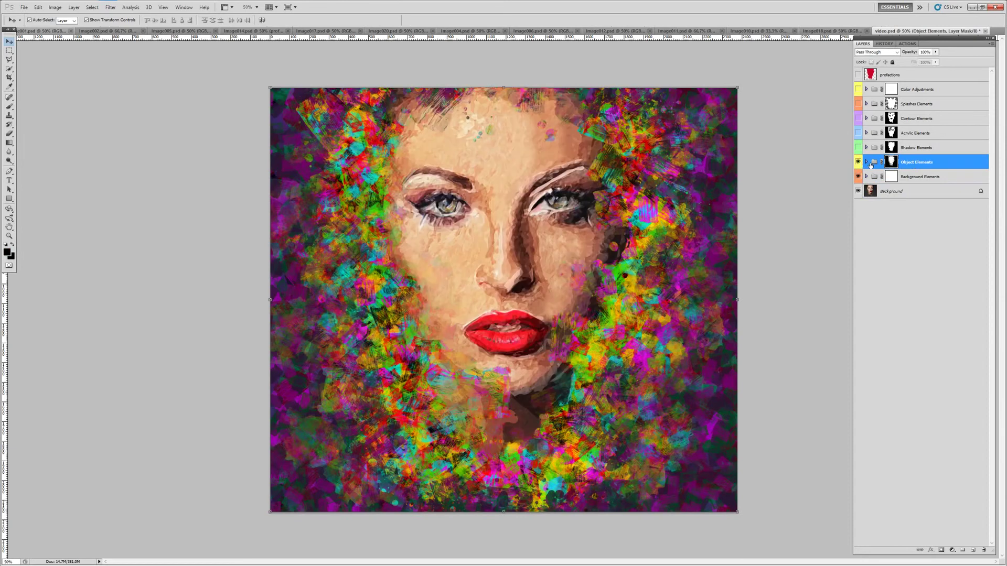
left_click(866, 163)
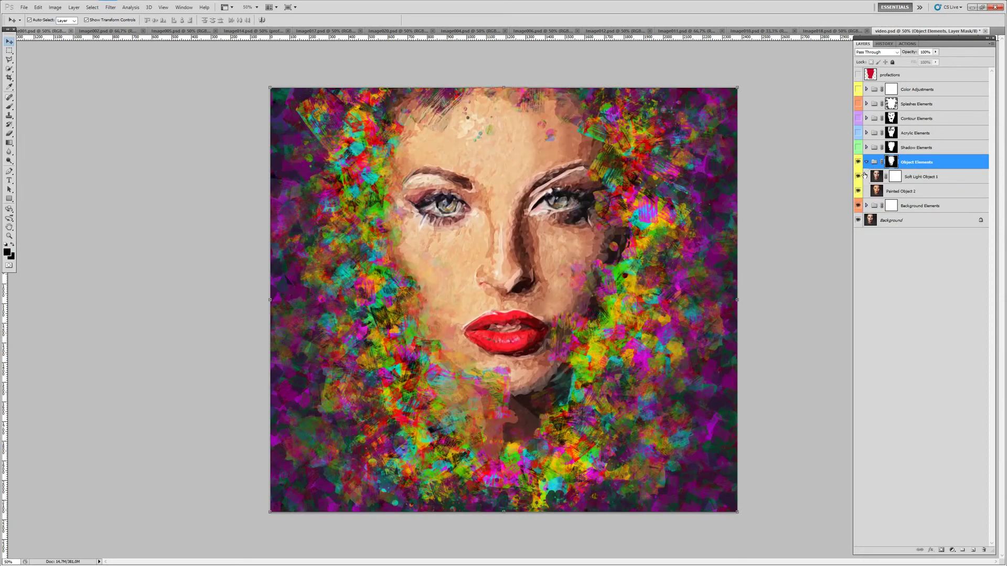
left_click(858, 177)
left_click(857, 176)
left_click(866, 163)
Show the Shadow Elements group, compare its Object Shadow layers, and select Acrylic Elements.
left_click(868, 151)
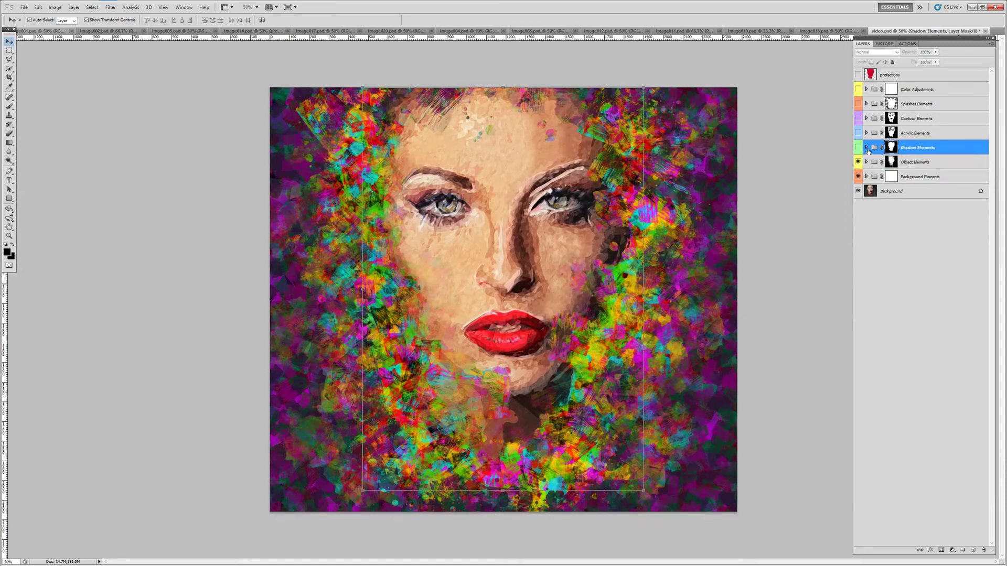
left_click(858, 147)
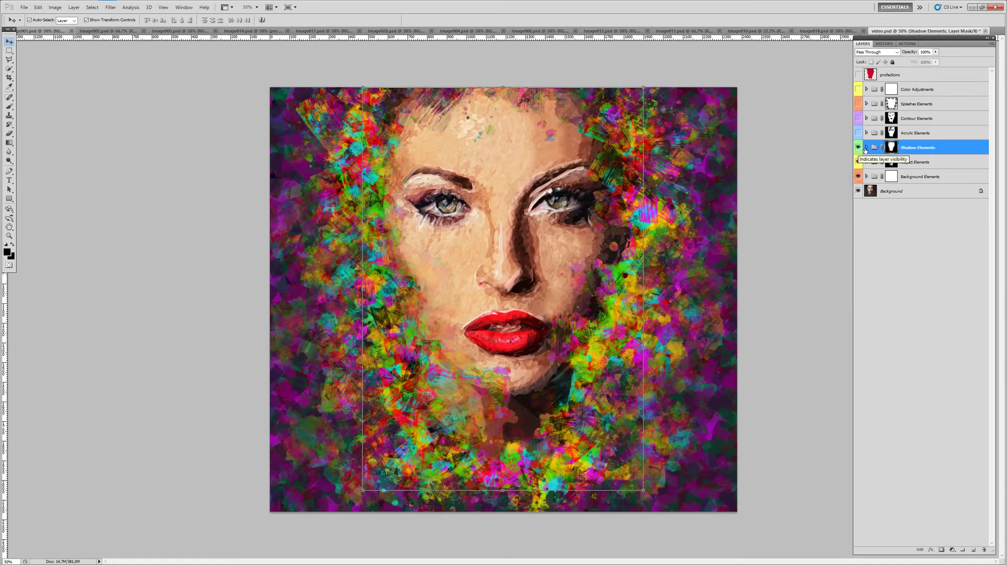
left_click(866, 148)
mouse_move(858, 162)
left_mouse_down()
mouse_move(858, 197)
mouse_move(858, 162)
left_mouse_up()
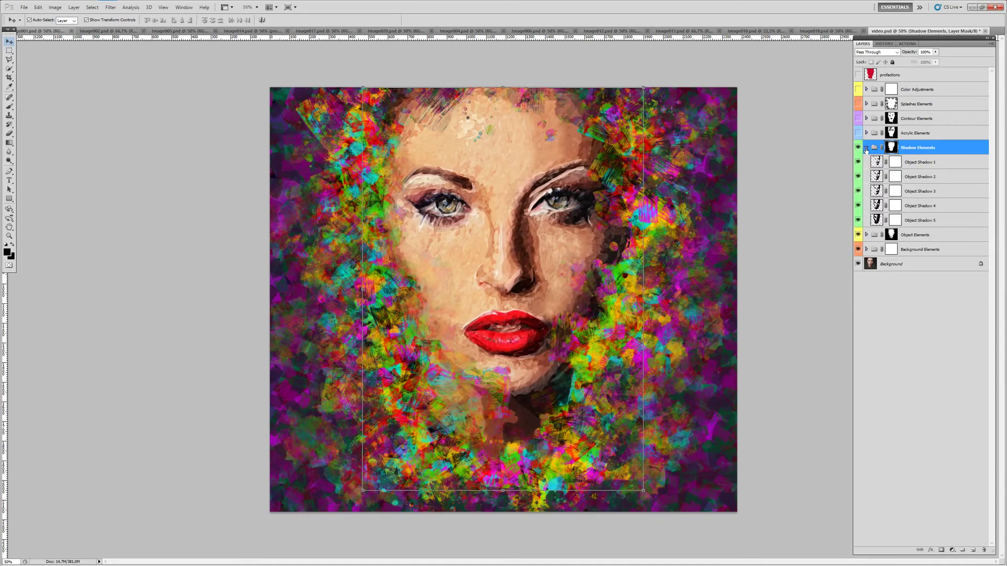
left_click(866, 148)
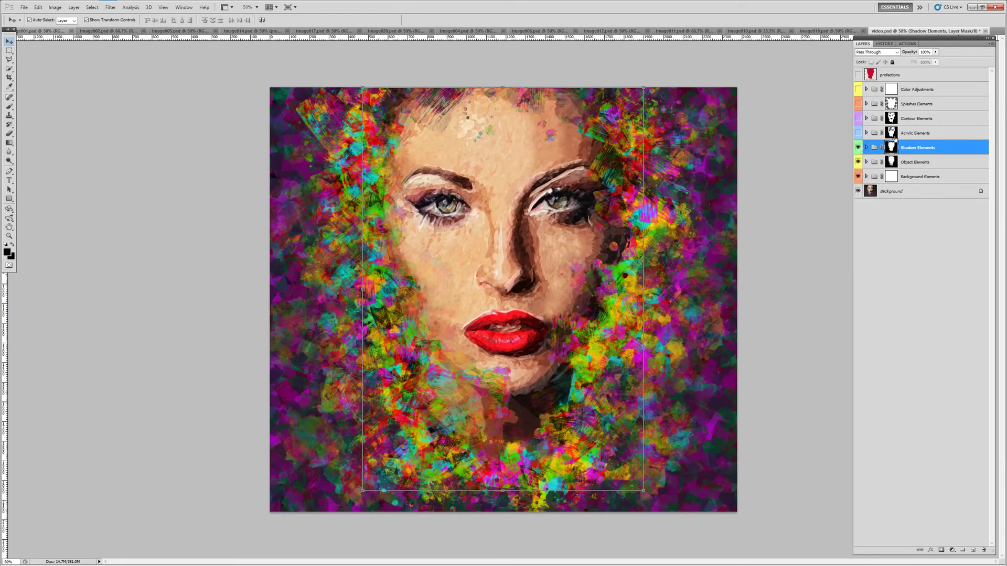
left_click(871, 133)
Show Acrylic Elements and toggle its Color Spots and White Spots layers to compare.
left_click(858, 133)
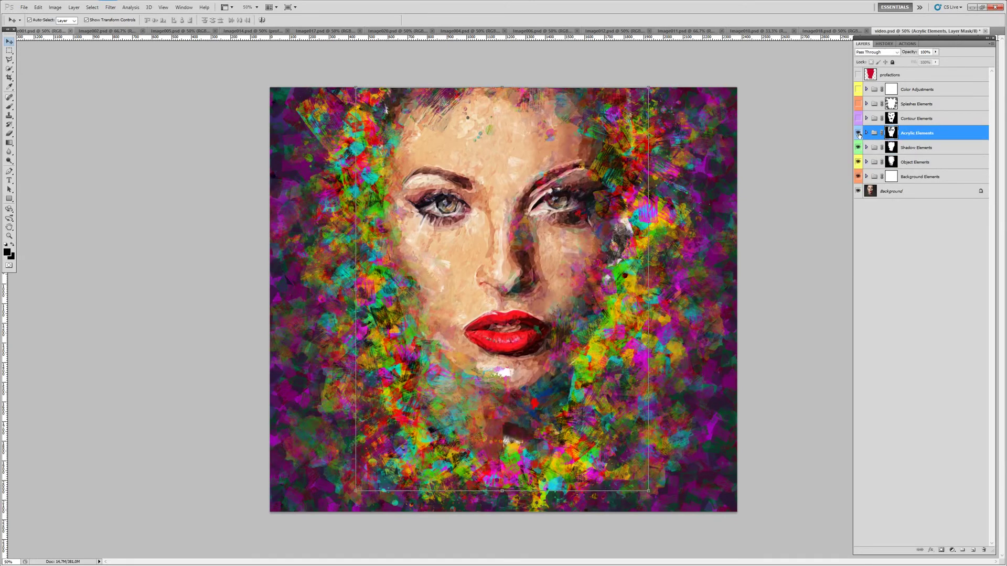
left_click(866, 133)
mouse_move(858, 147)
left_mouse_down()
mouse_move(859, 309)
mouse_move(859, 193)
left_mouse_up()
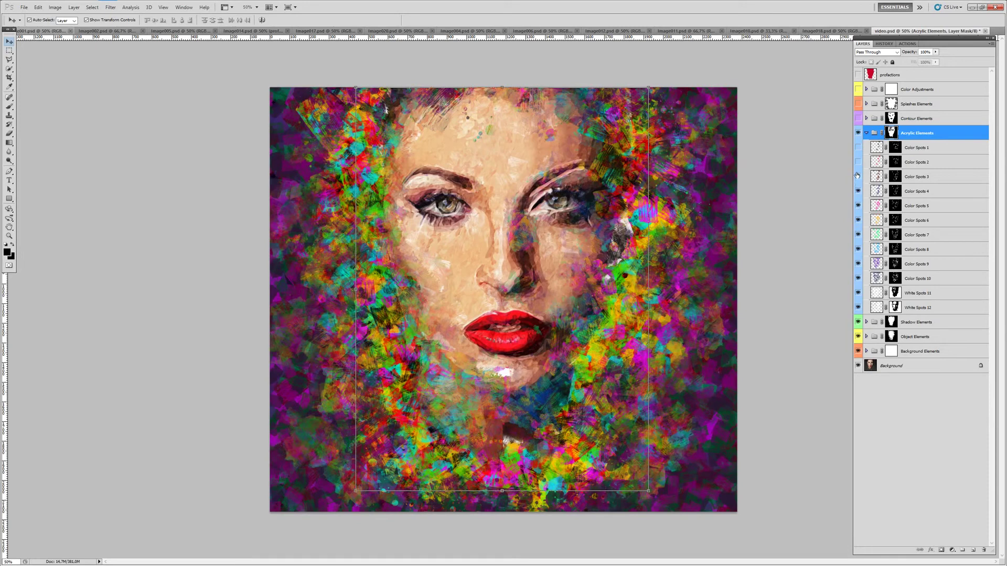
left_click_drag(858, 193, 858, 148)
left_click(866, 133)
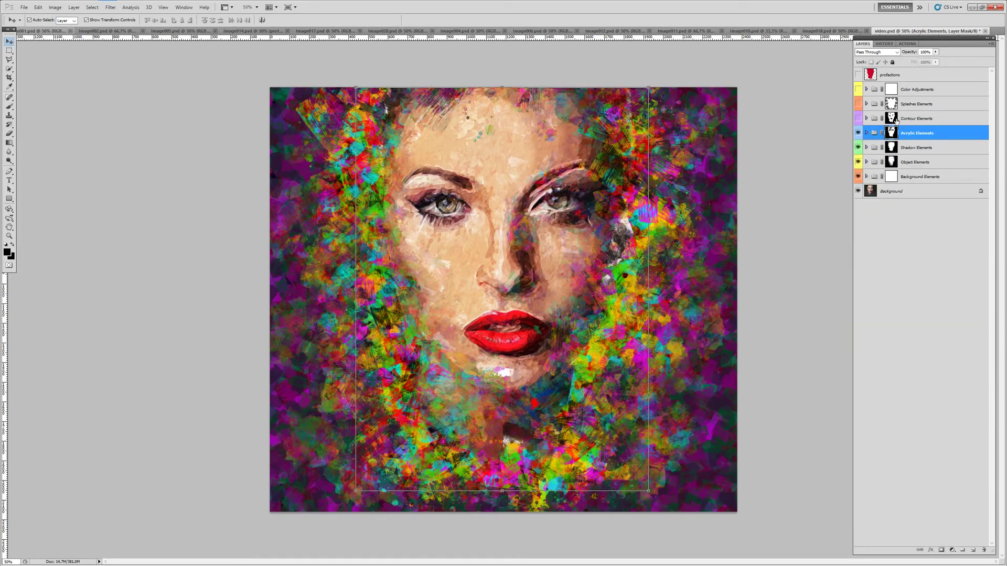
Show the Contour Elements group, toggle its contour layers, and adjust Sharp Contour 2's opacity.
left_click(915, 119)
left_click(858, 118)
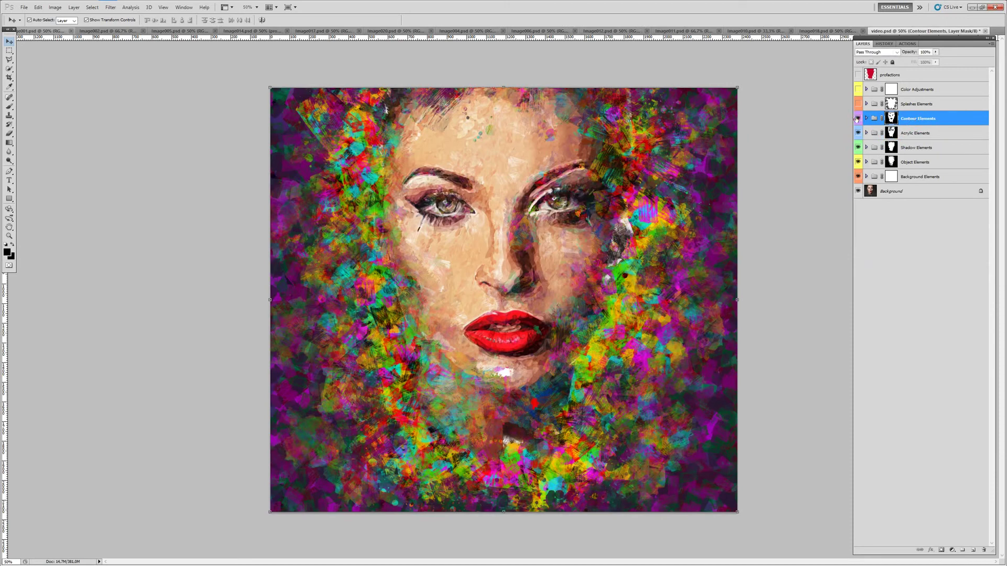
left_click(866, 118)
left_click_drag(859, 133, 857, 192)
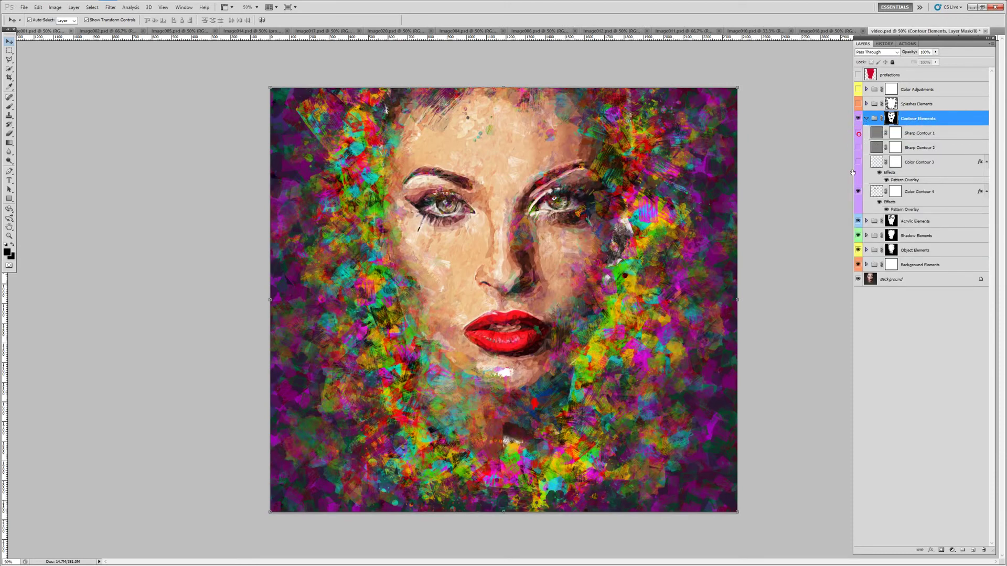
left_click(858, 133)
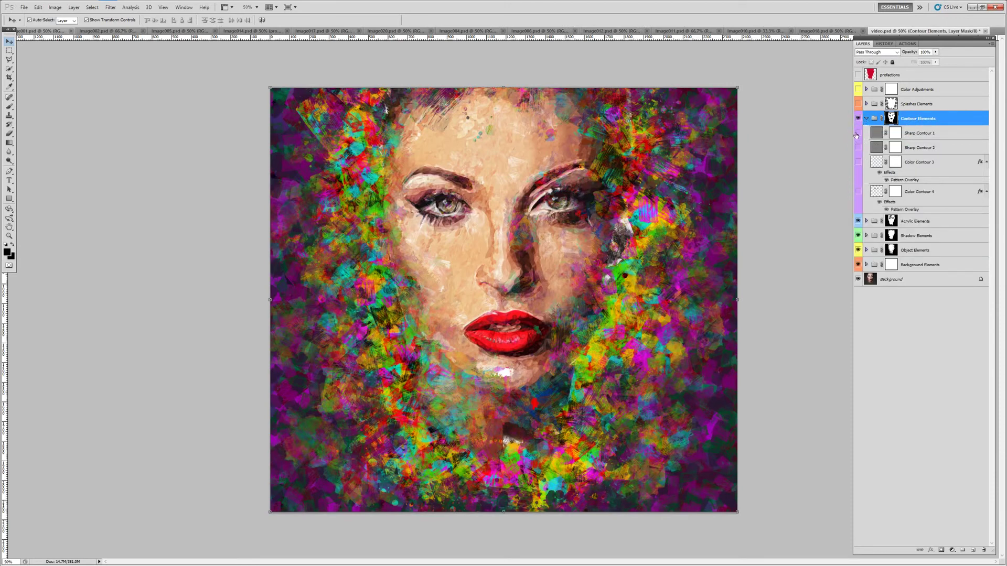
left_click(878, 149)
left_click(936, 51)
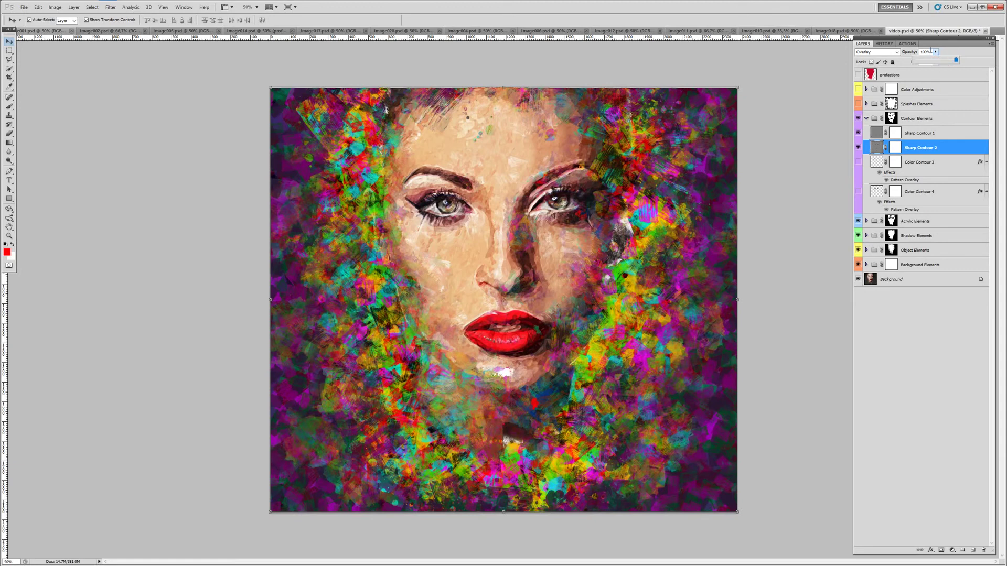
left_click(929, 51)
type("50")
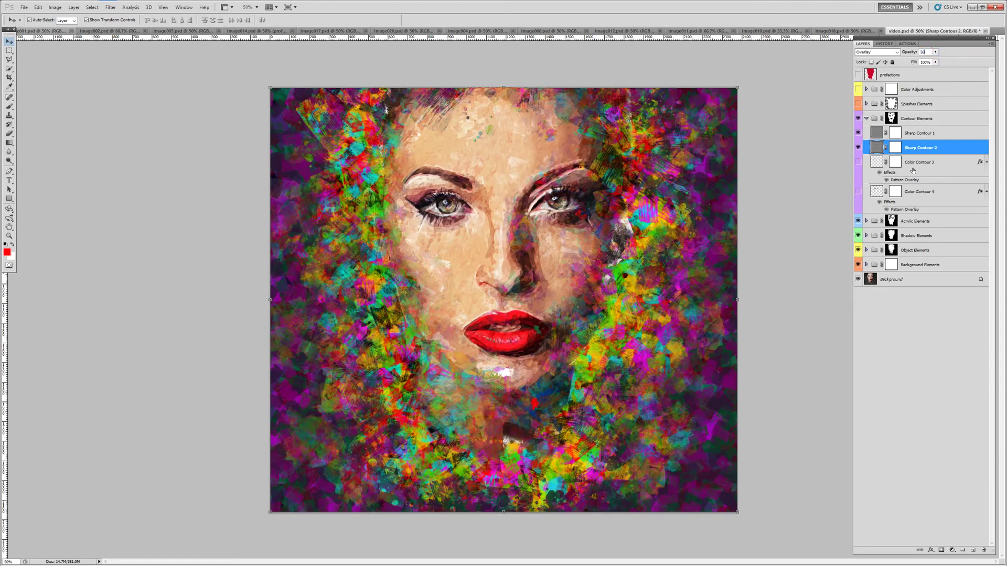
Show Color Contour 3 and 4, raise Color Contour 4 opacity to 100%, and collapse the group.
left_click(868, 166)
left_click(858, 162)
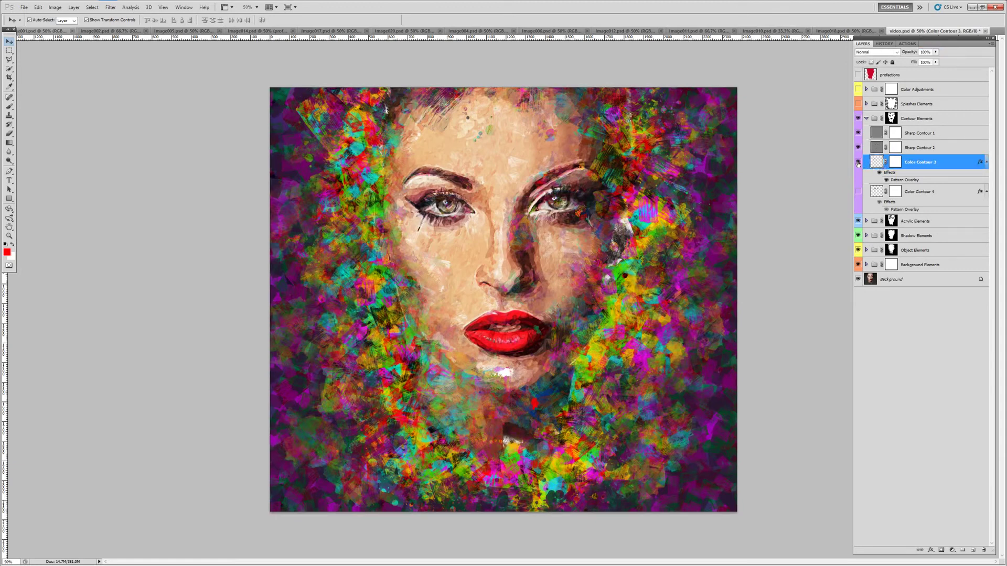
left_click(858, 192)
left_click(935, 52)
left_click_drag(935, 61, 972, 62)
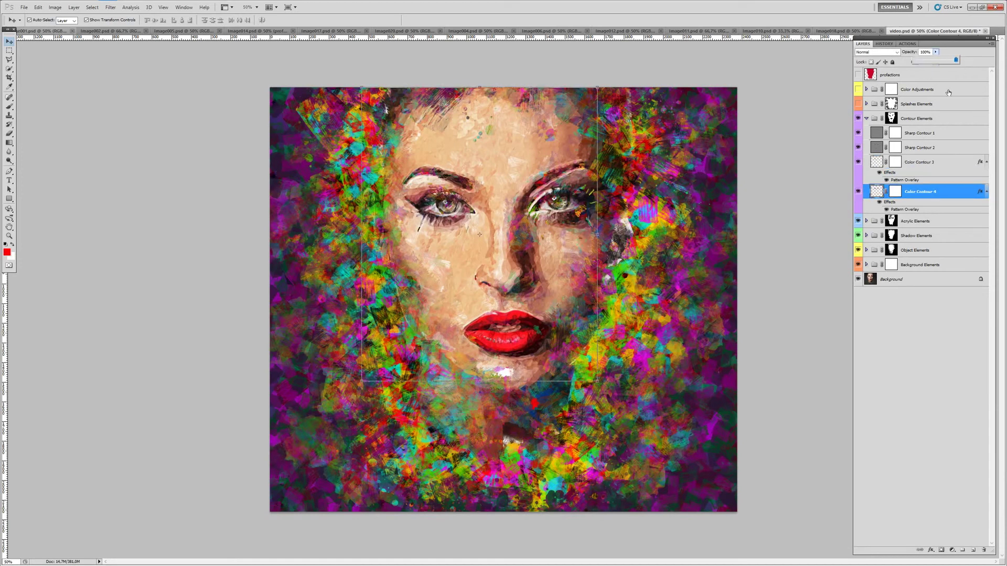
left_click(925, 52)
left_click(866, 118)
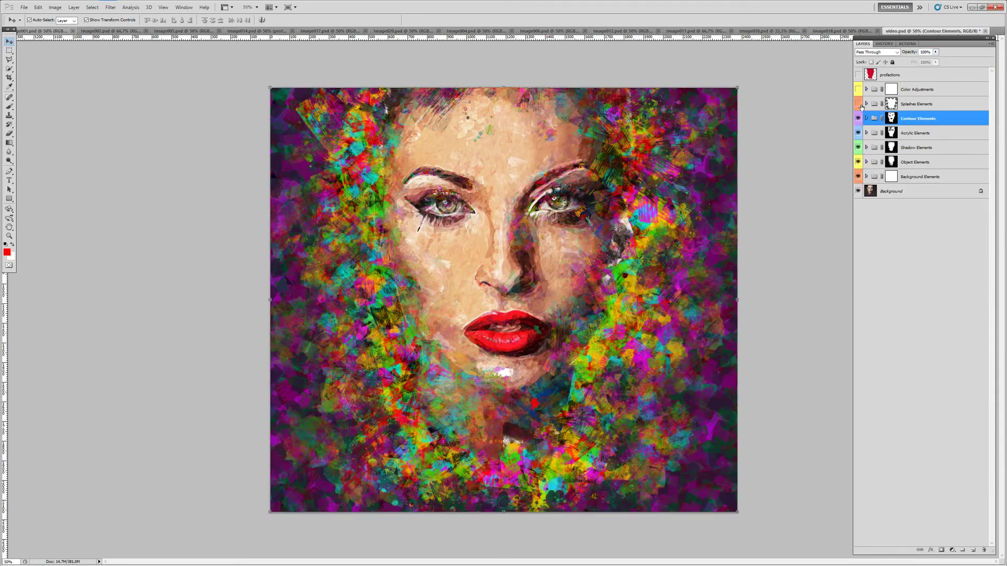
Turn on Splashes Elements with all Inner and Outer Splashes layers visible, then collapse the group.
left_click(858, 104)
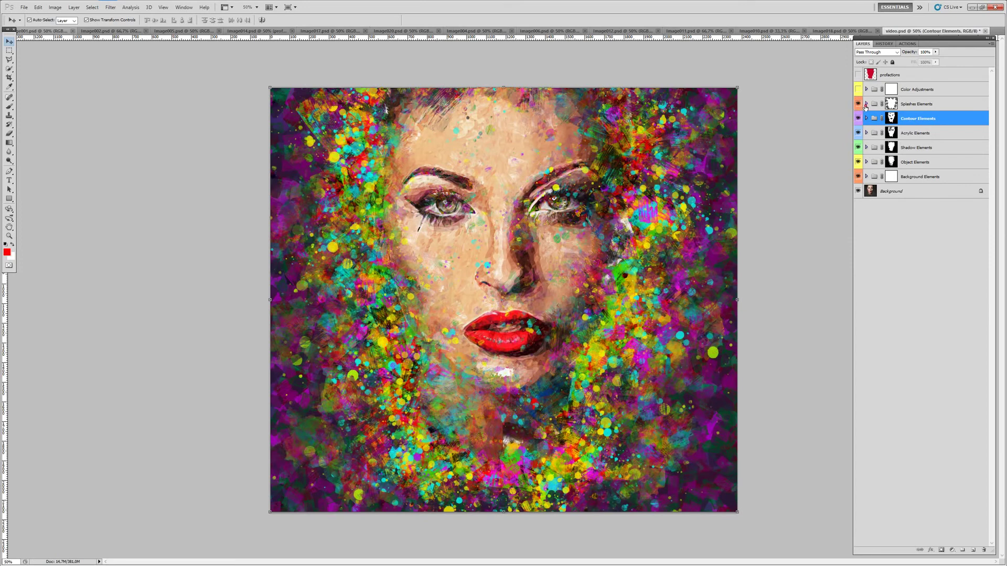
left_click(866, 103)
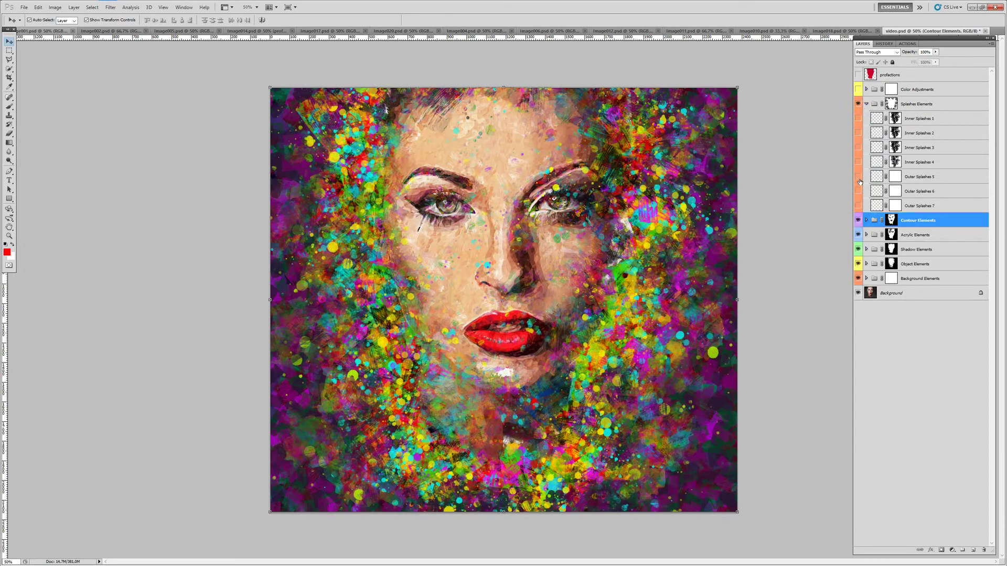
left_click_drag(858, 178, 857, 191)
left_click(858, 206)
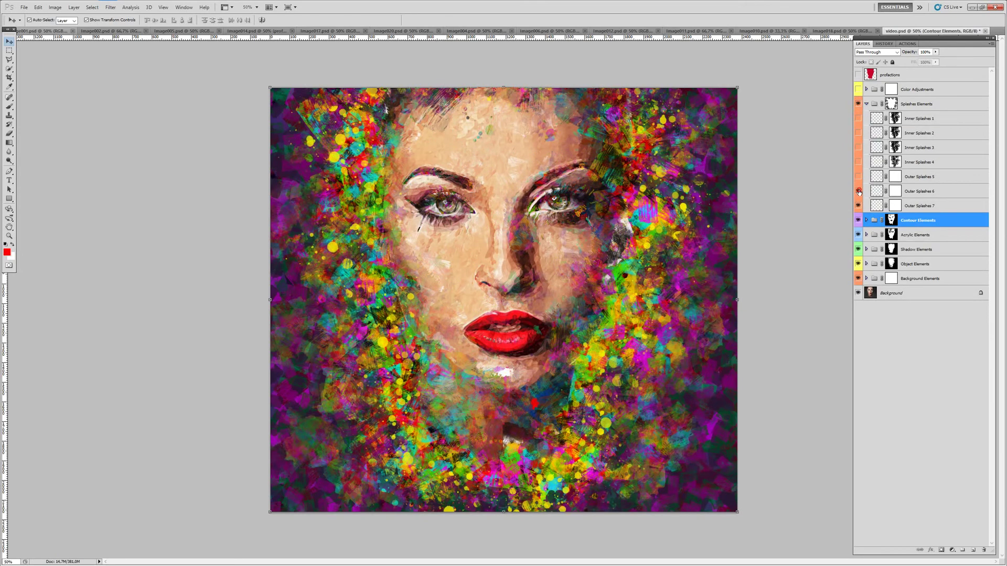
left_click_drag(859, 179, 858, 122)
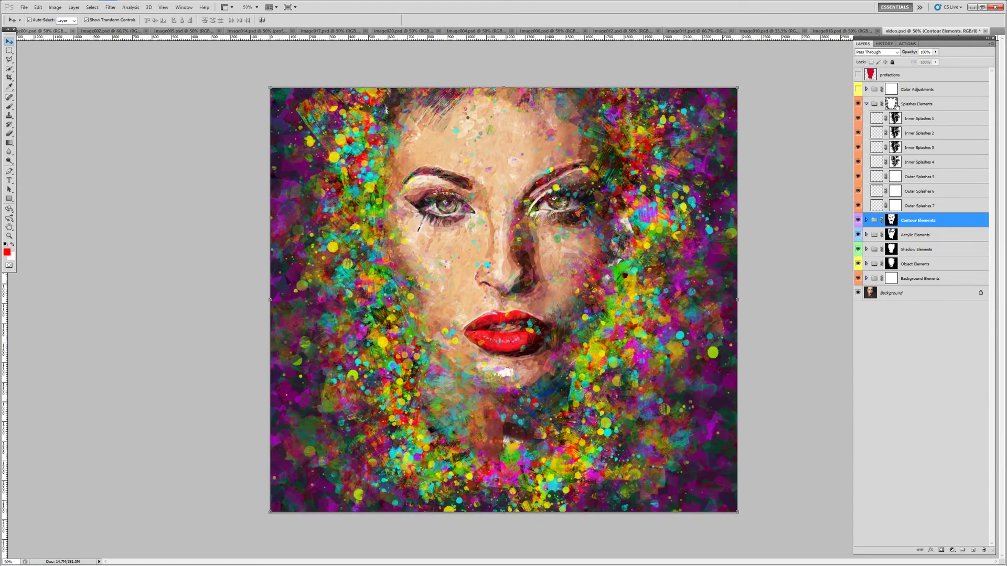
left_click(914, 109)
left_click(867, 104)
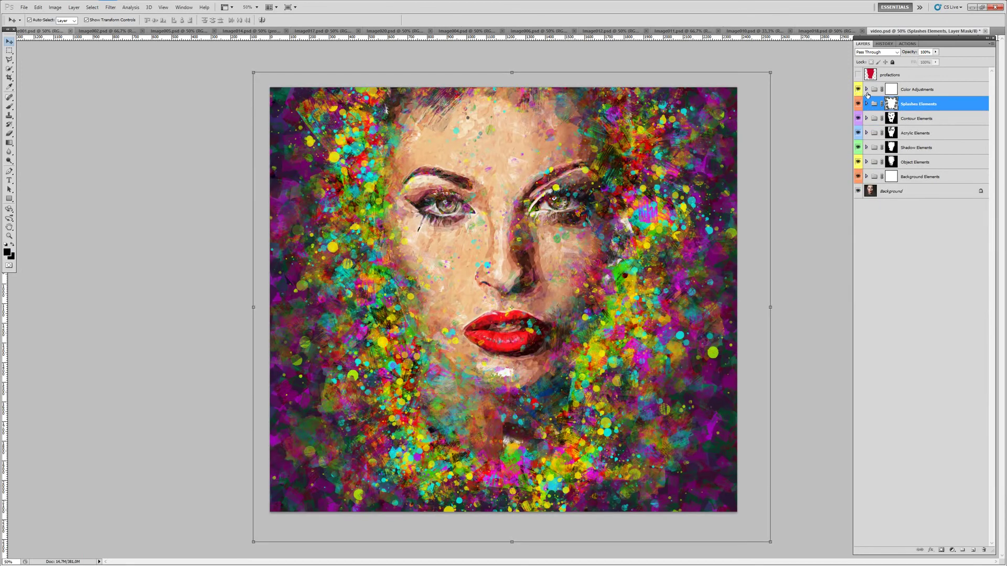
Expand Color Adjustments and preview the artwork in black and white, then restore colour.
left_click(866, 90)
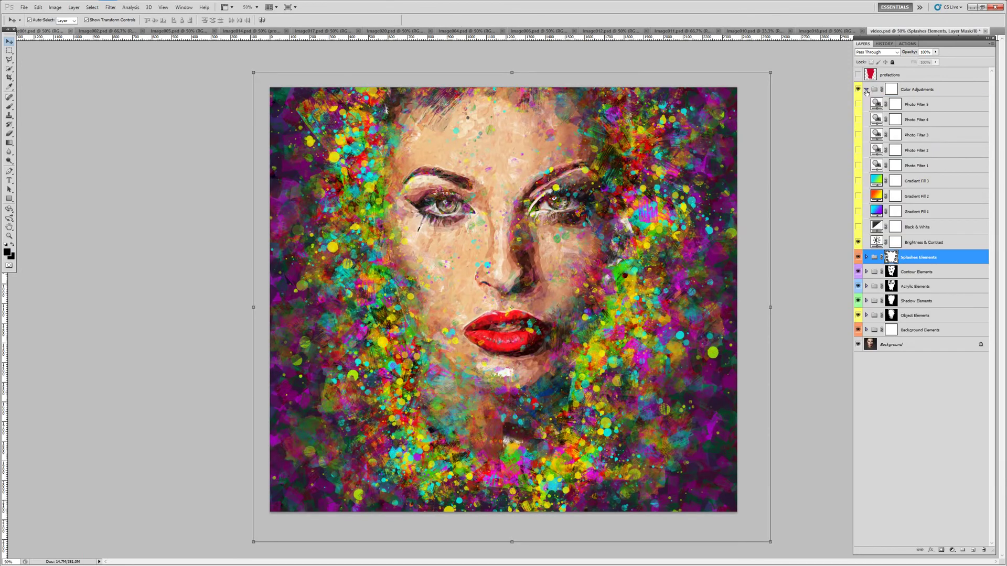
left_click(858, 227)
left_click(858, 227)
Compare Gradient Fill 1 and 2 tints, then apply green Gradient Fill 3 and select its mask.
left_click(858, 211)
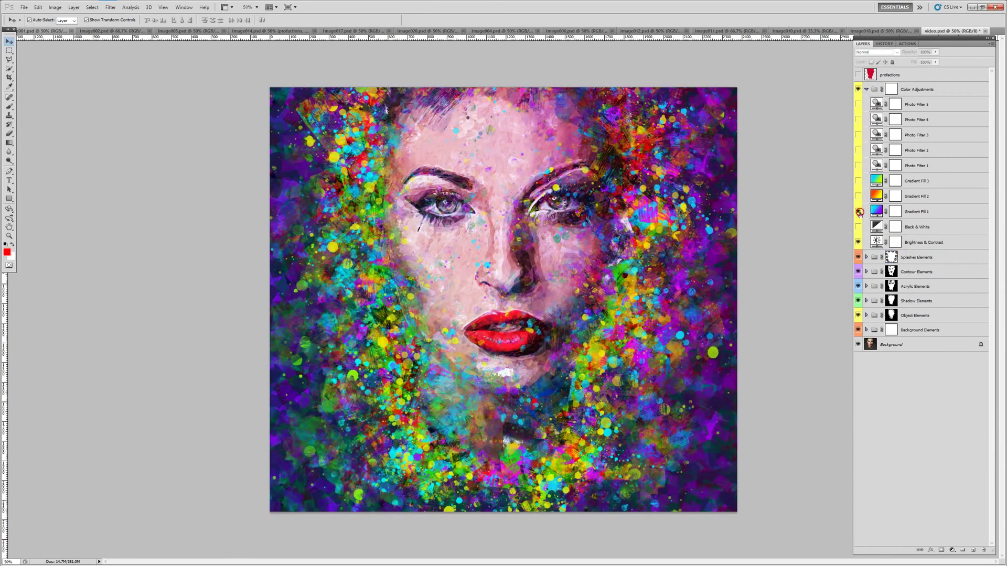
left_click(858, 211)
left_click(858, 197)
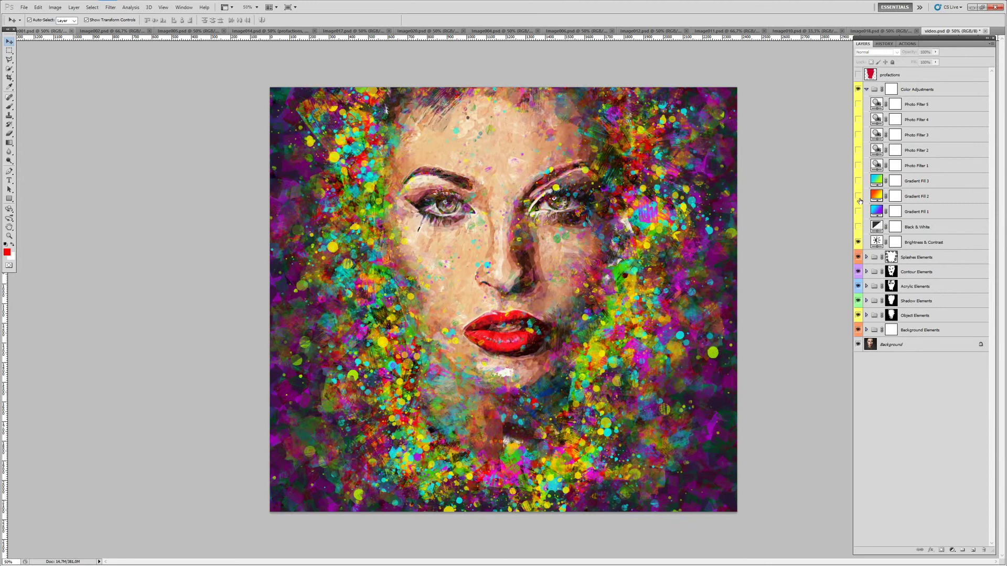
left_click(859, 198)
left_click(858, 197)
left_click(894, 185)
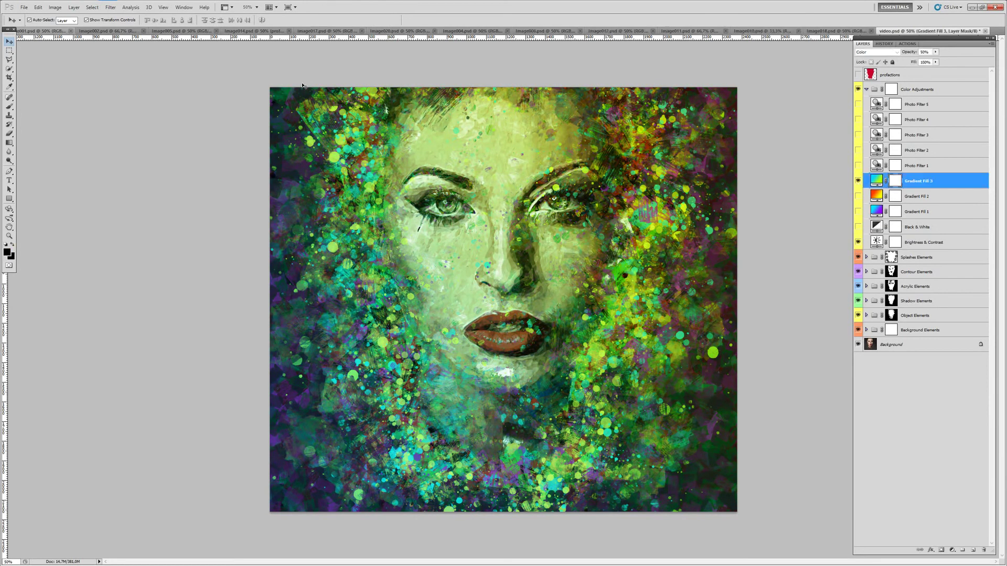
left_click(10, 105)
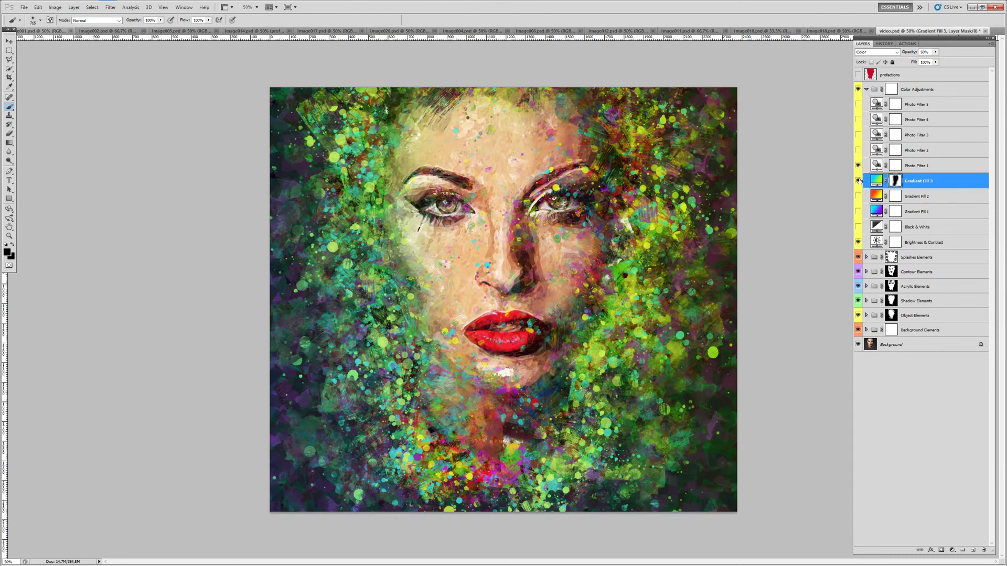
Preview the Photo Filter 2, 3 and 5 colour tints, then switch them off.
left_click(858, 151)
left_click(859, 151)
left_click(859, 135)
left_click(858, 120)
key("alt+bracketright")
key("alt+bracketright")
key("alt+bracketright")
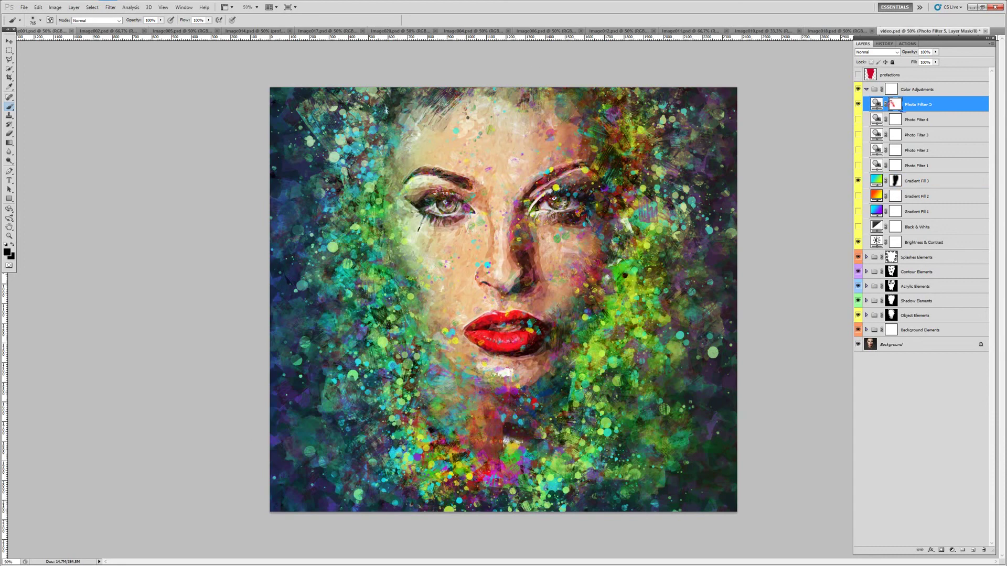
left_click(858, 105)
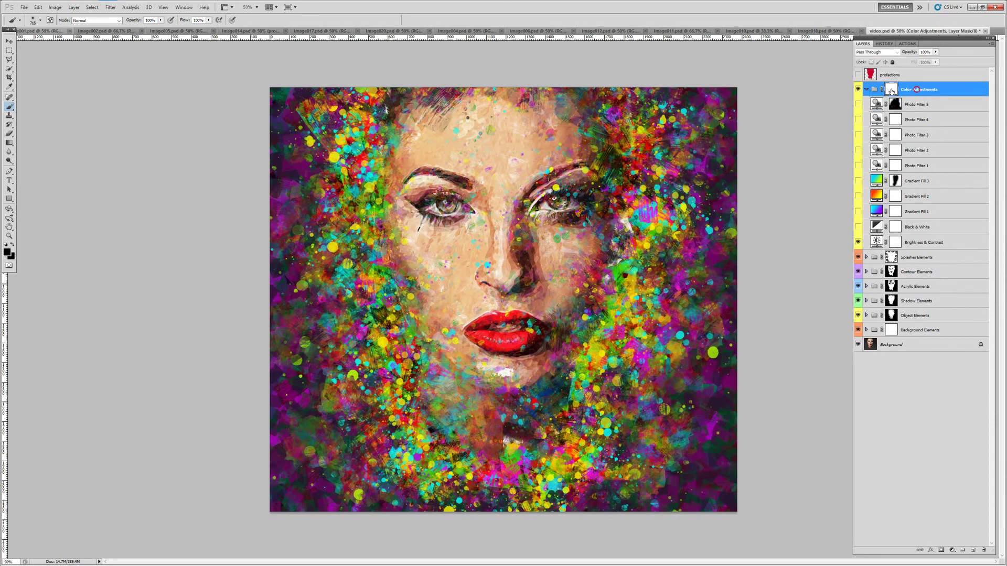
Collapse the Color Adjustments group and select the Background layer.
left_click(867, 90)
left_click(867, 89)
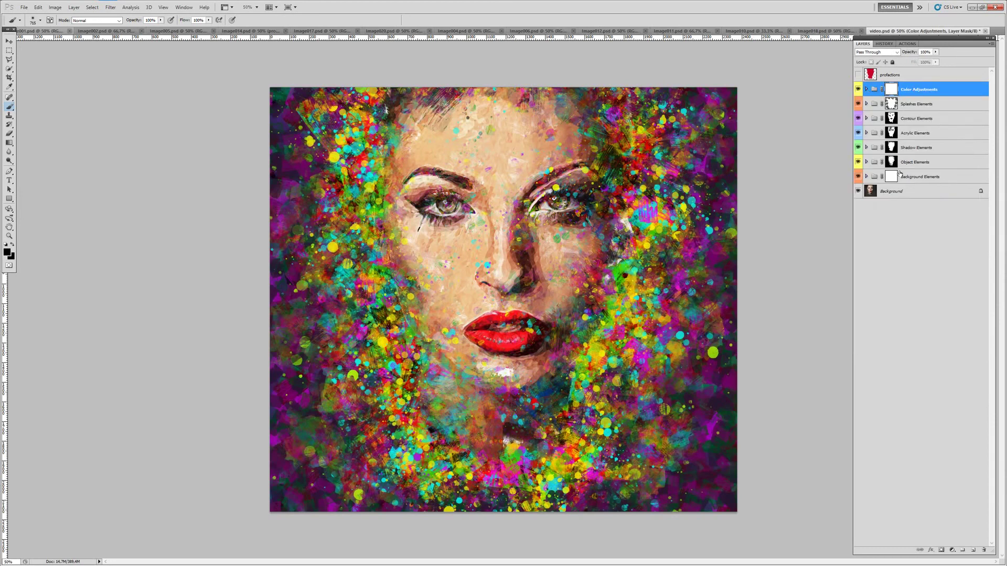
left_click(911, 193)
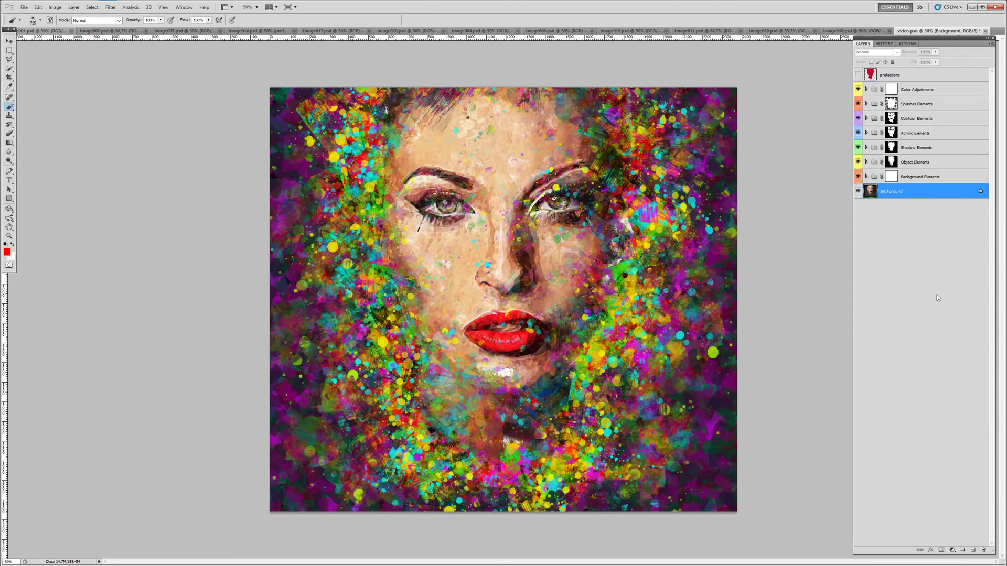